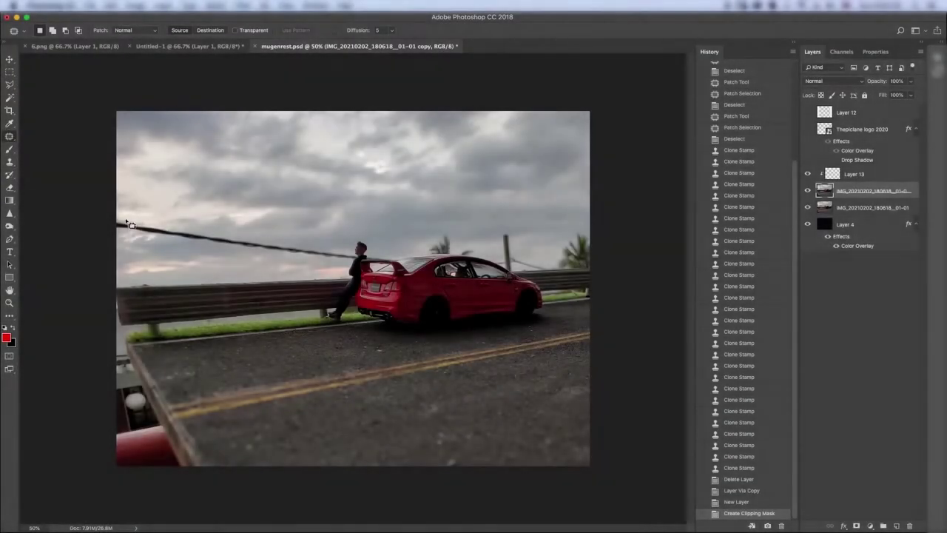
# Draw a Patch Tool selection around the left end of the pole crossing the sky
pyautogui.moveTo(191, 235); pyautogui.dragTo(222, 185)
# Patch the pole's left end and the next section with nearby sky, then deselect
pyautogui.click(308, 248)
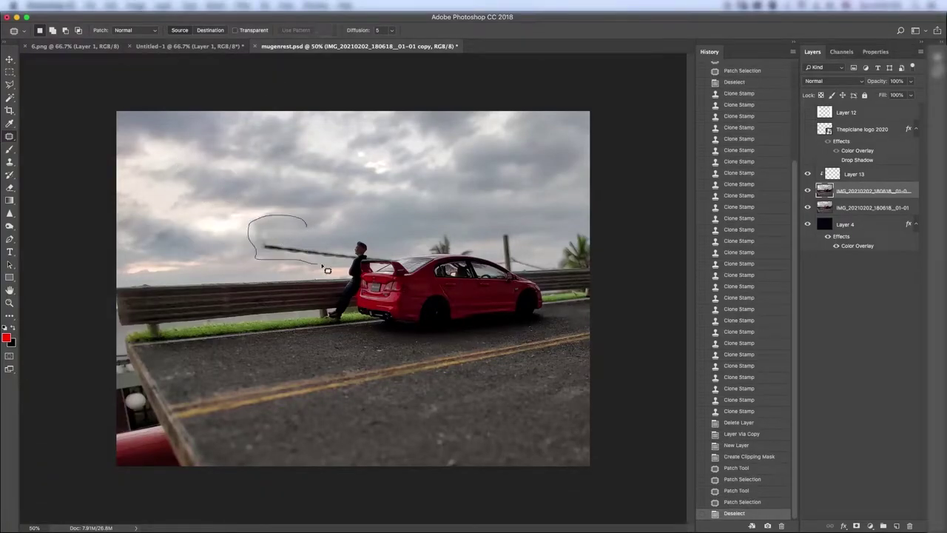
pyautogui.moveTo(327, 270); pyautogui.dragTo(306, 221)
pyautogui.moveTo(329, 254); pyautogui.dragTo(283, 163)
pyautogui.hotkey('ctrl', 'd')
pyautogui.scroll(5, 345, 228)
# Clone sky over the remaining end and tip of the pole with the Clone Stamp
pyautogui.press('s')
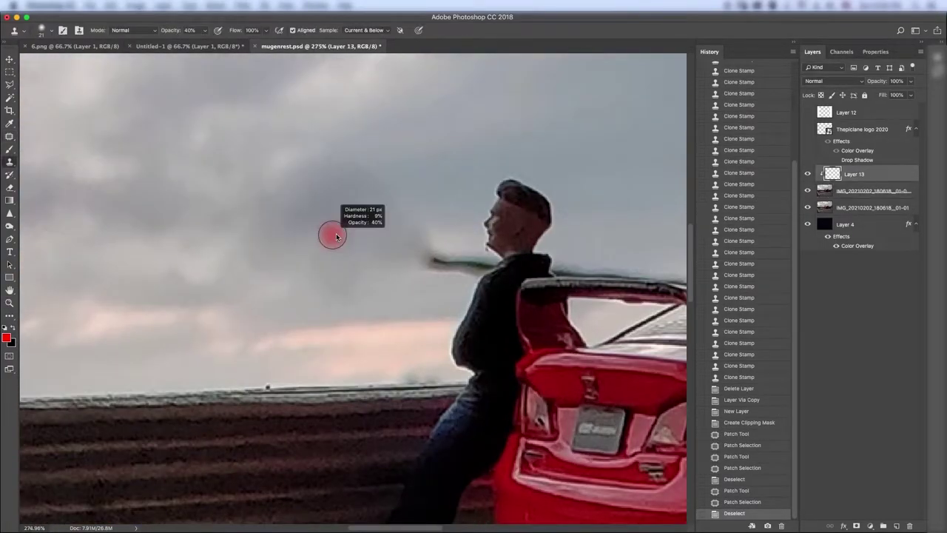
pyautogui.moveTo(335, 236); pyautogui.dragTo(370, 236)
pyautogui.click(439, 231)
pyautogui.click(440, 231)
pyautogui.click(437, 261)
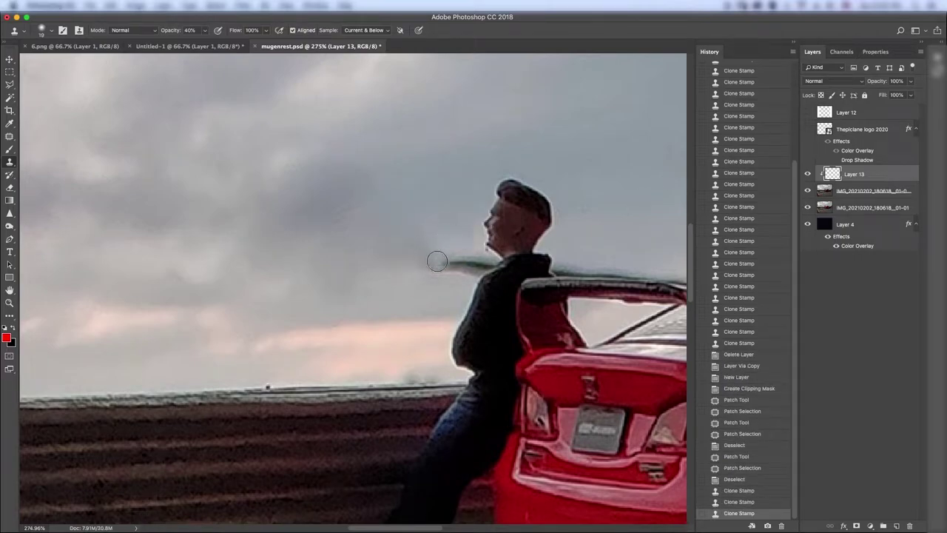
pyautogui.moveTo(454, 243); pyautogui.dragTo(448, 264)
pyautogui.click(485, 251)
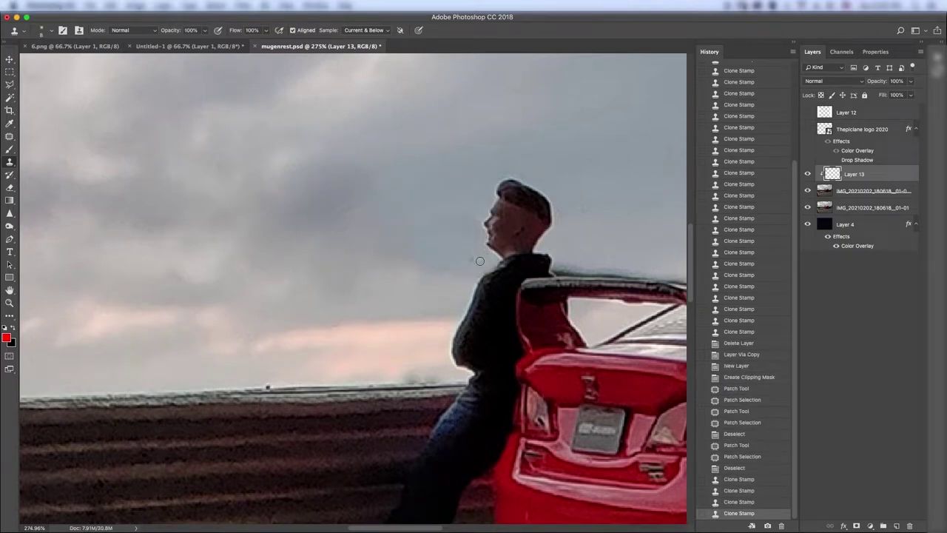
# Blend the retouched sky beside the man's face by cloning at 30% opacity
pyautogui.press('3')
pyautogui.click(431, 268)
pyautogui.click(434, 266)
pyautogui.click(430, 271)
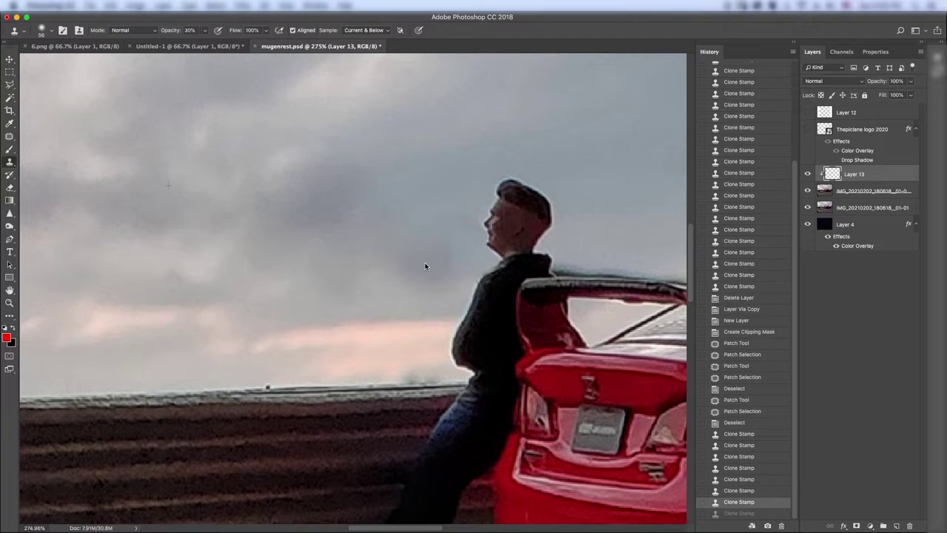
pyautogui.click(437, 252)
pyautogui.click(437, 222)
pyautogui.click(447, 222)
pyautogui.click(467, 215)
pyautogui.click(466, 215)
# Touch up the sky near the car's rear spoiler
pyautogui.scroll(-5, 376, 220)
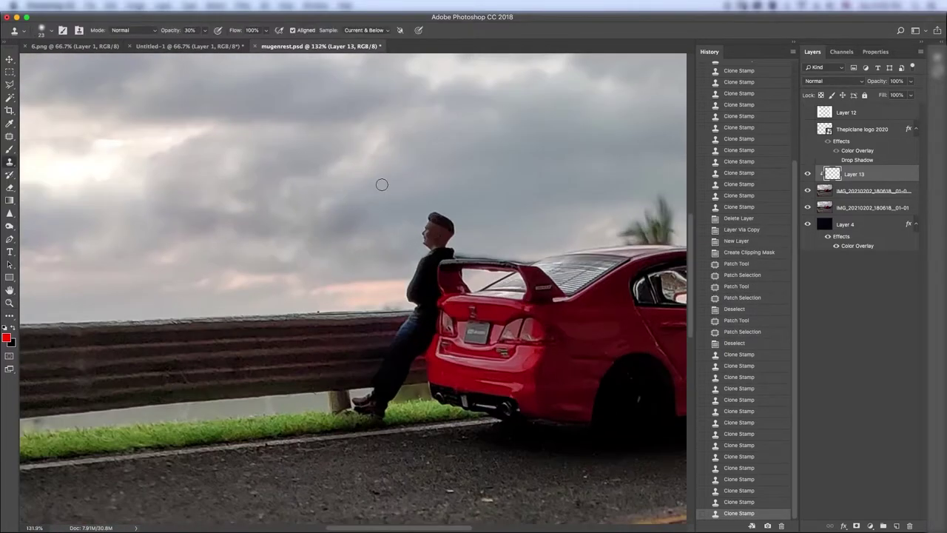
pyautogui.scroll(3, 383, 184)
pyautogui.click(346, 216)
pyautogui.click(414, 154)
pyautogui.hscroll(5, 333, 214)
# Polygonal-lasso the sky along the car roofline and railing top, then view at 100%
pyautogui.press('l')
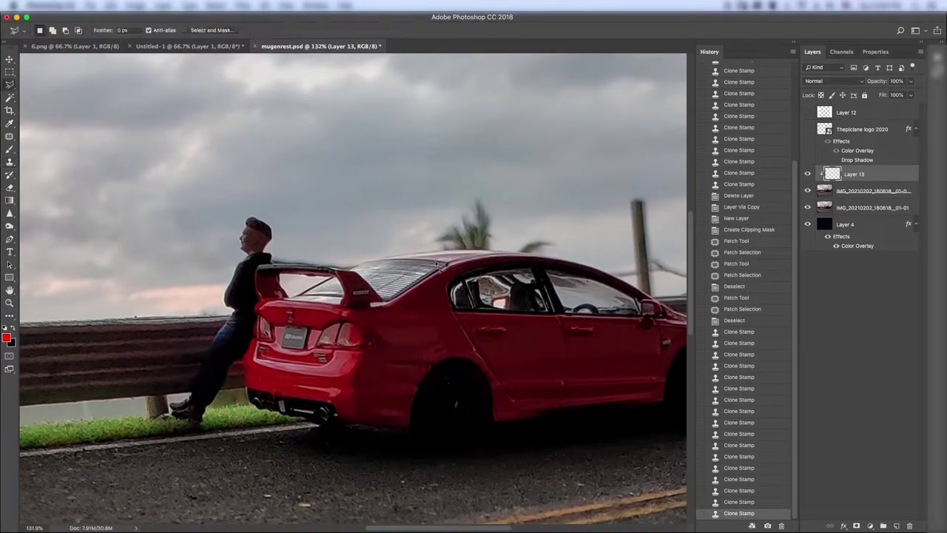
pyautogui.scroll(5, 269, 219)
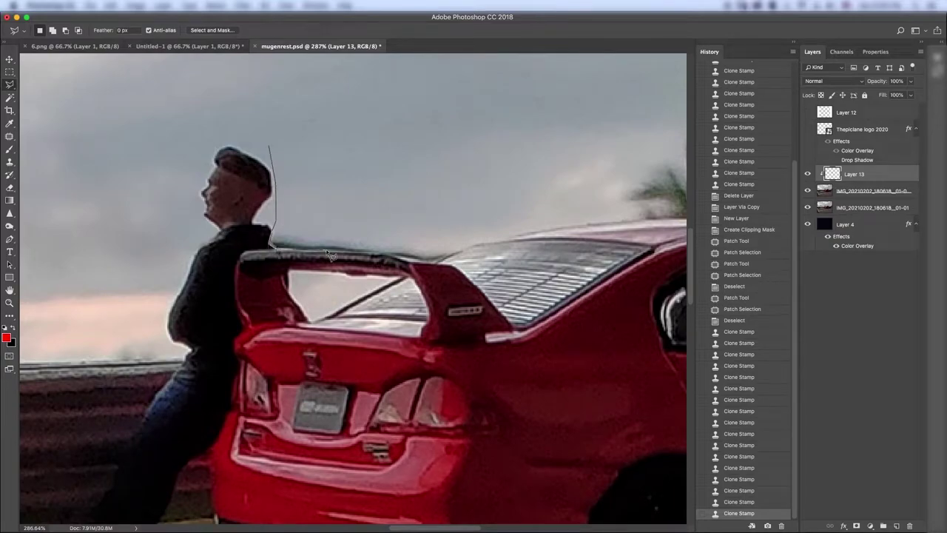
pyautogui.hscroll(5, 501, 244)
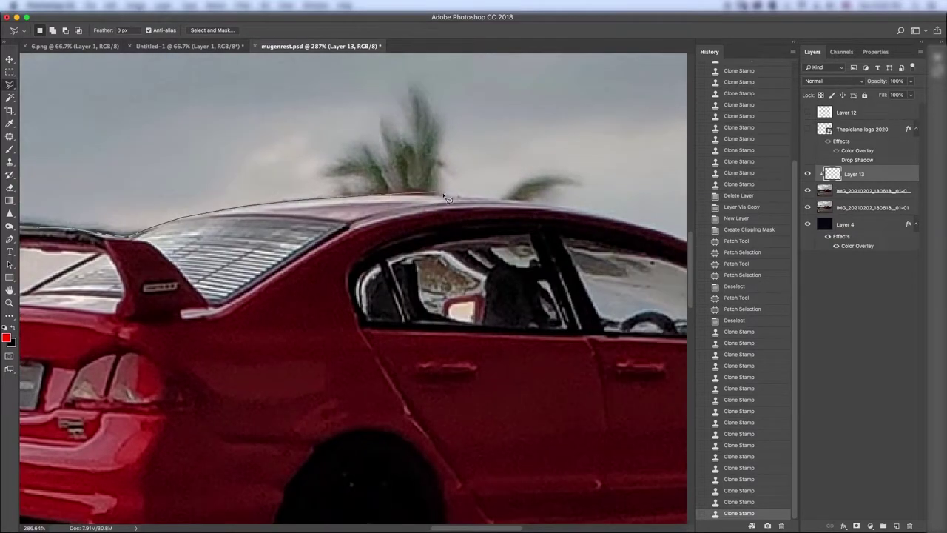
pyautogui.hscroll(5, 582, 216)
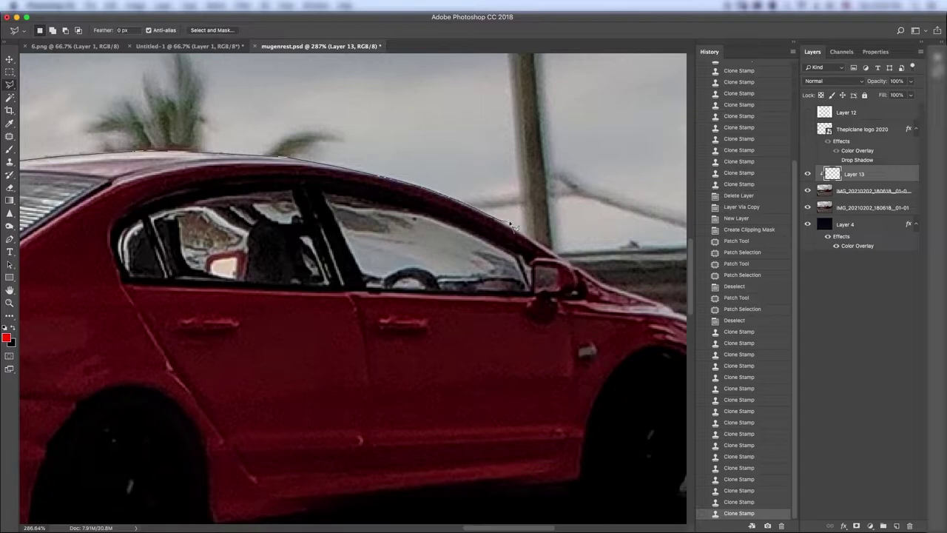
pyautogui.hscroll(5, 558, 259)
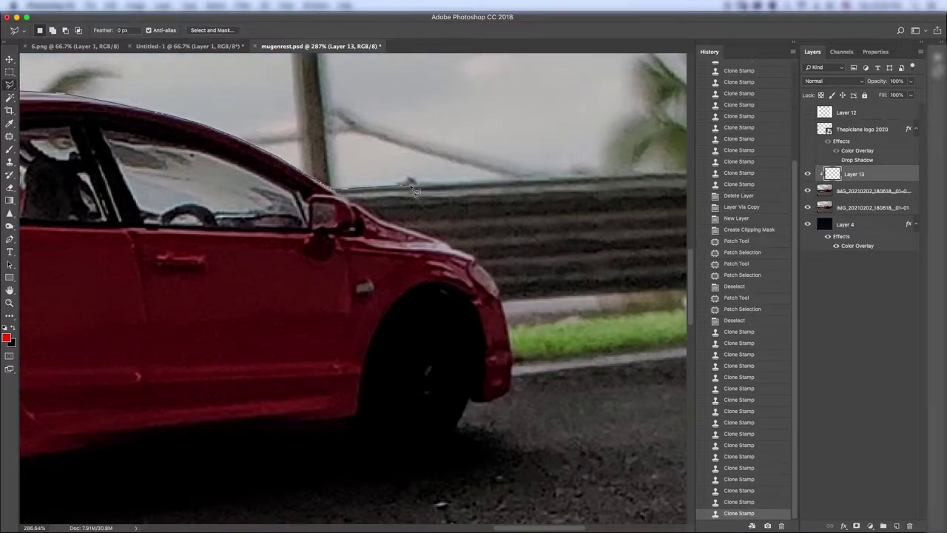
pyautogui.hscroll(5, 603, 180)
pyautogui.scroll(4, 539, 245)
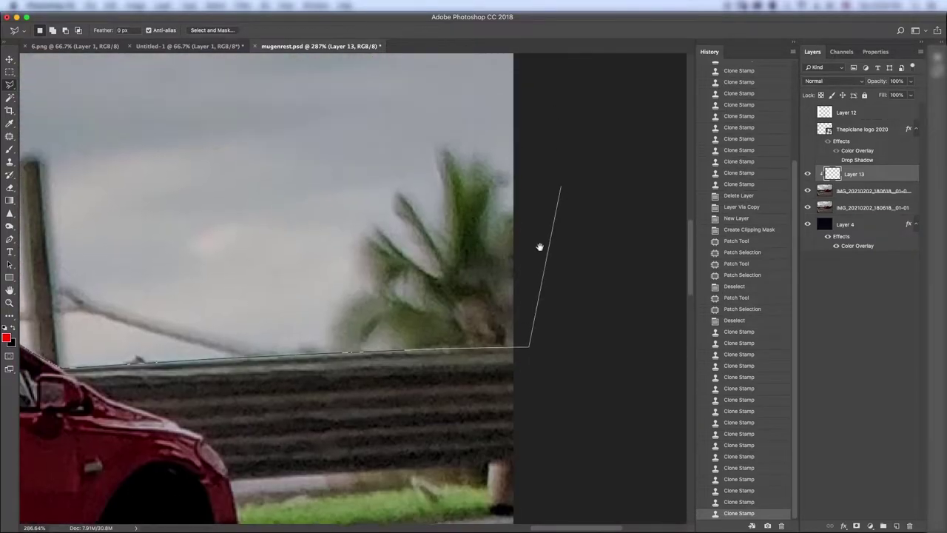
pyautogui.scroll(5, 545, 123)
pyautogui.scroll(3, 543, 207)
pyautogui.hscroll(-5, 543, 207)
pyautogui.doubleClick(338, 85)
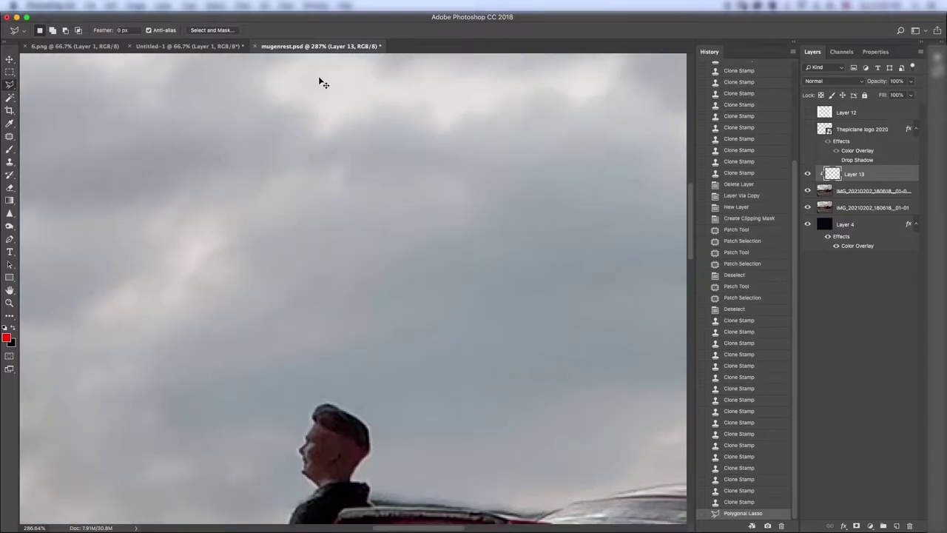
pyautogui.press('super+1')
# Clone sky at 100% opacity with a larger brush over the palm behind the car
pyautogui.press('s')
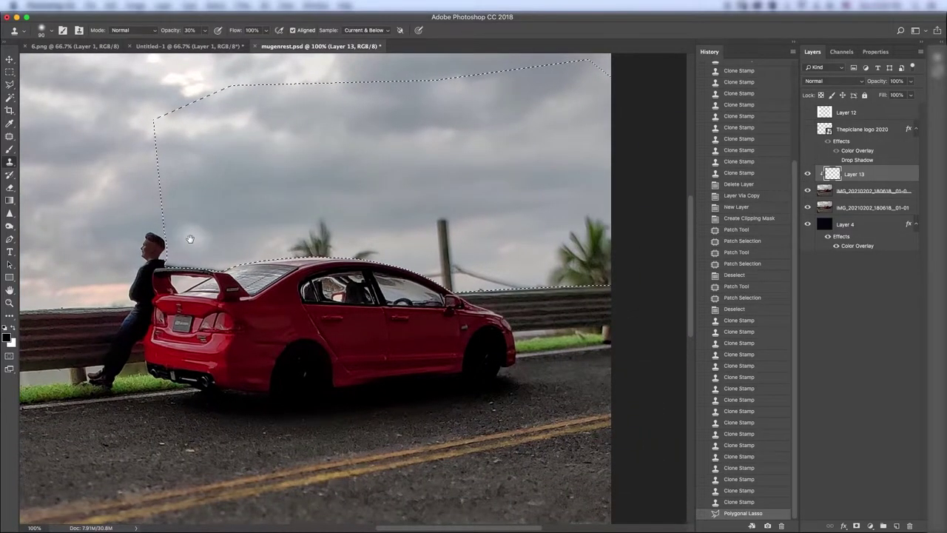
pyautogui.hscroll(-5, 190, 237)
pyautogui.press(']')
pyautogui.press(']')
pyautogui.press(']')
pyautogui.press('0')
pyautogui.moveTo(404, 258); pyautogui.dragTo(418, 289)
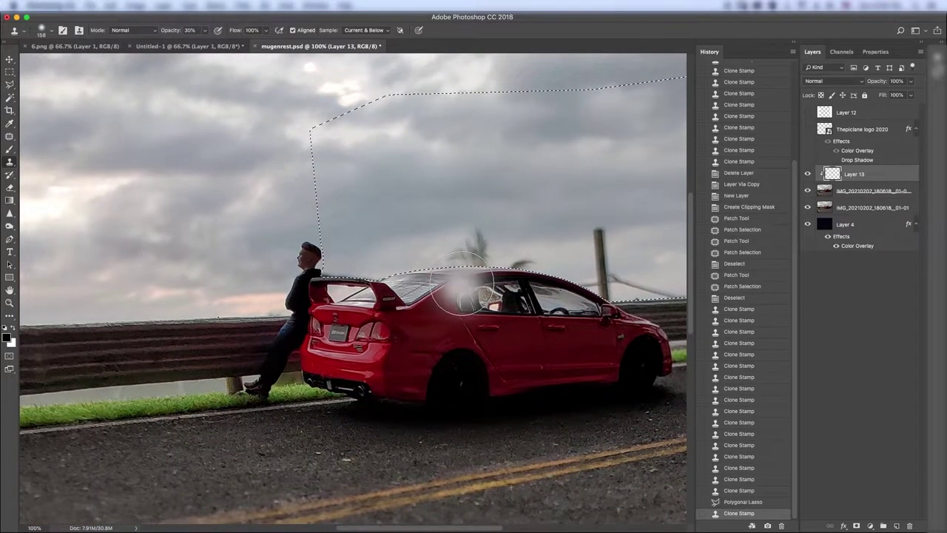
pyautogui.hscroll(3, 419, 288)
pyautogui.scroll(-3, 201, 247)
# Clone sky over the pole and palm right of the car, even it out, and deselect
pyautogui.press(']')
pyautogui.press(']')
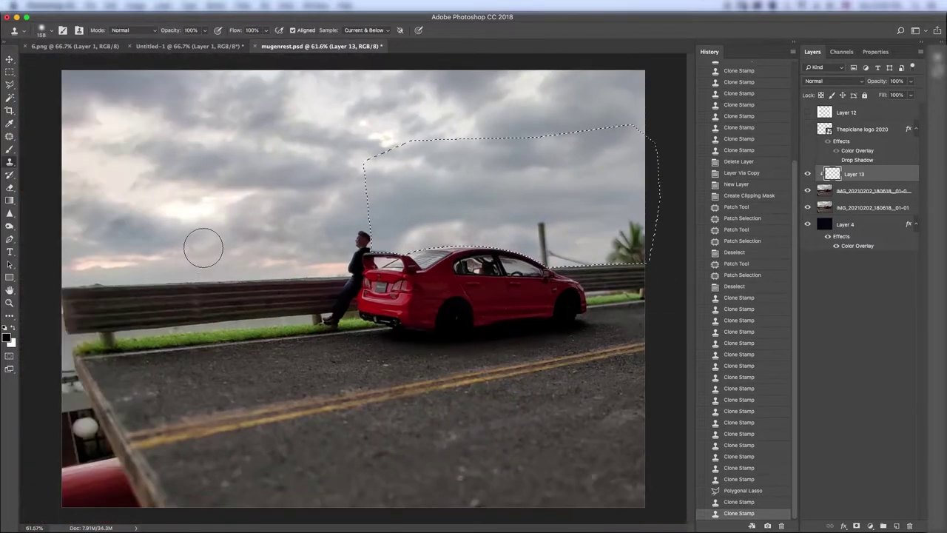
pyautogui.click(412, 239)
pyautogui.moveTo(412, 239); pyautogui.dragTo(534, 189)
pyautogui.keyDown('alt'); pyautogui.click(219, 249); pyautogui.keyUp('alt')
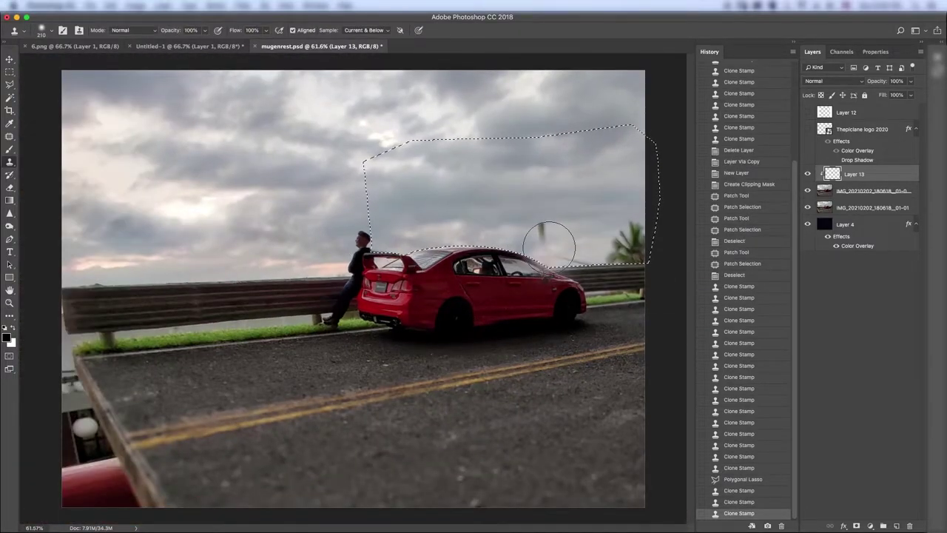
pyautogui.moveTo(543, 239); pyautogui.dragTo(629, 240)
pyautogui.moveTo(429, 184)
pyautogui.mouseDown()
pyautogui.moveTo(554, 207)
pyautogui.moveTo(607, 200)
pyautogui.mouseUp()
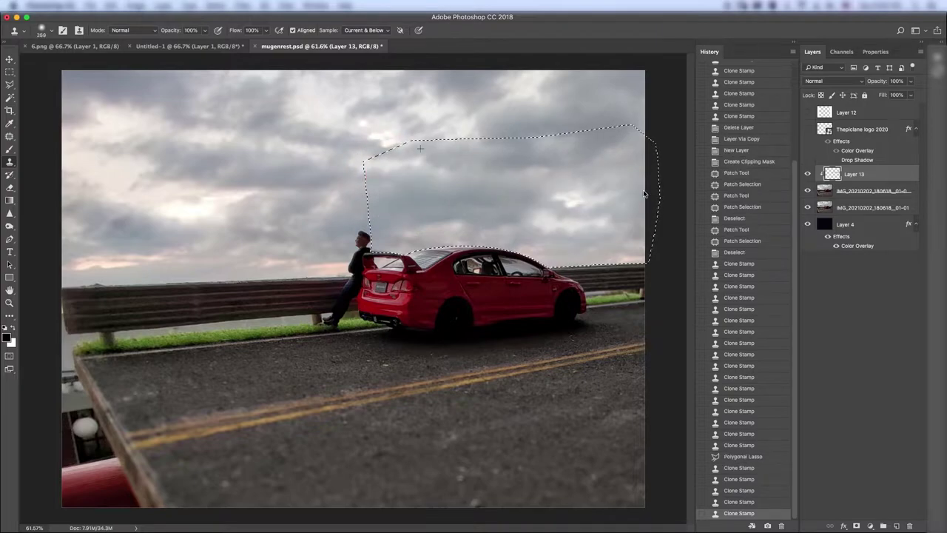
pyautogui.moveTo(540, 207)
pyautogui.mouseDown()
pyautogui.moveTo(589, 209)
pyautogui.moveTo(617, 185)
pyautogui.mouseUp()
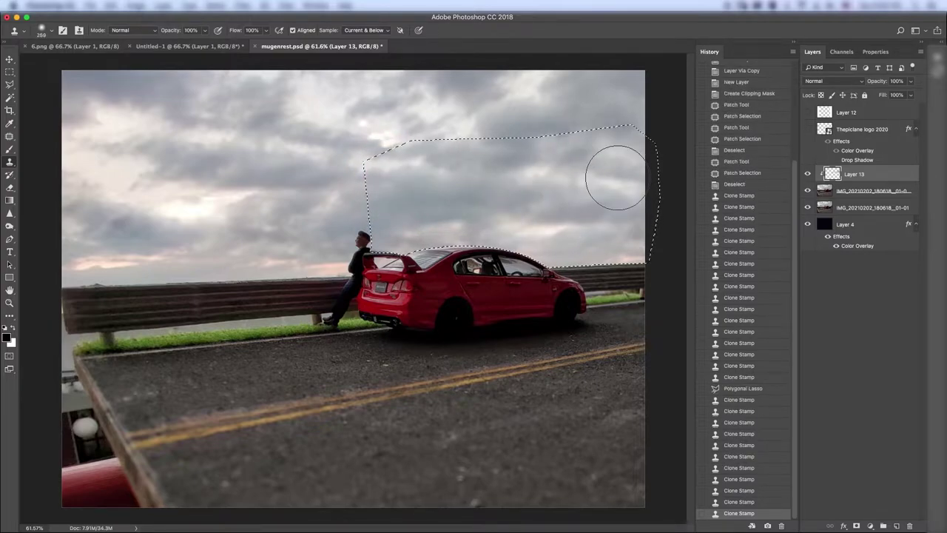
pyautogui.hotkey('ctrl', 'd')
# Add a new empty Layer 14 clipped to Layer 13
pyautogui.hotkey('ctrl', '-')
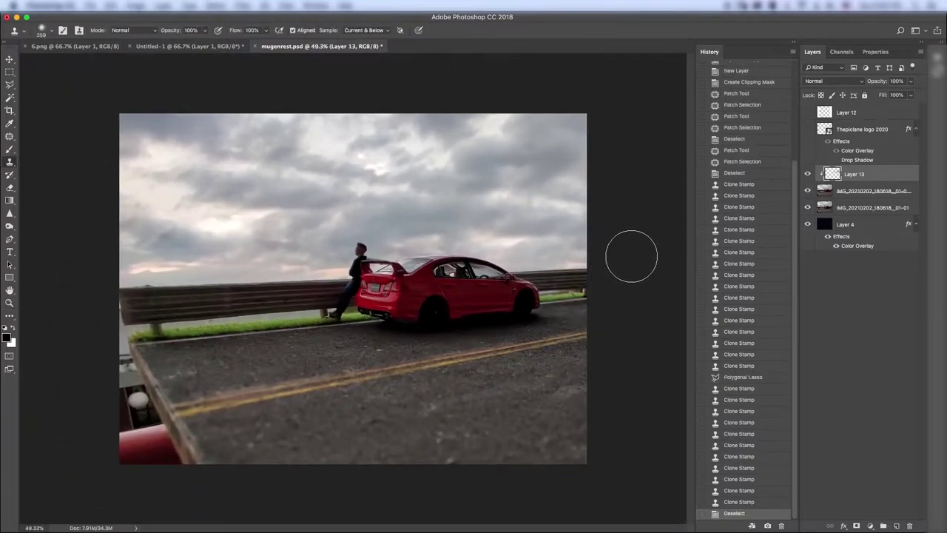
pyautogui.hotkey('ctrl', 'shift', 'alt', 'n')
pyautogui.hotkey('ctrl', 'alt', 'g')
# Clone over the railing's left end and the lower-left planter edge with a smaller brush
pyautogui.hotkey('ctrl', '+')
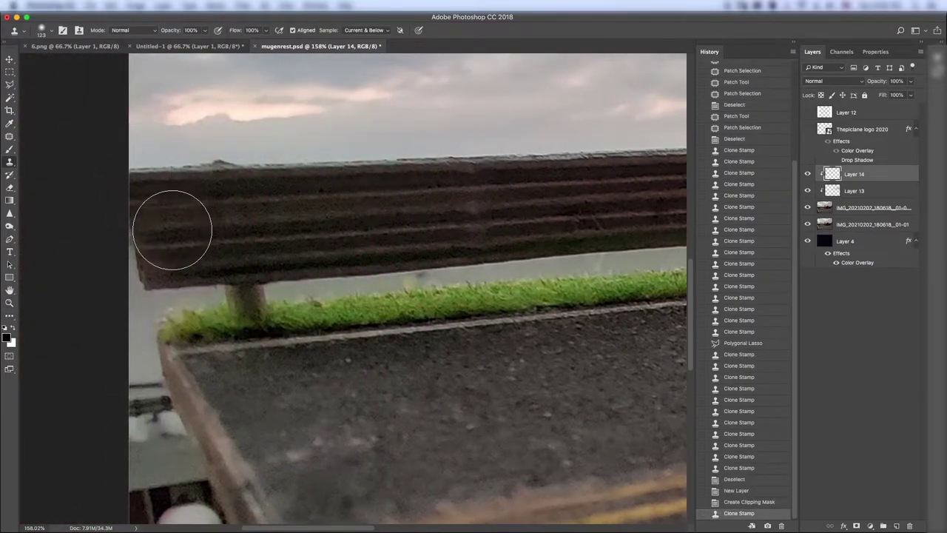
pyautogui.press('[')
pyautogui.press('[')
pyautogui.press('[')
pyautogui.moveTo(151, 211); pyautogui.dragTo(154, 231)
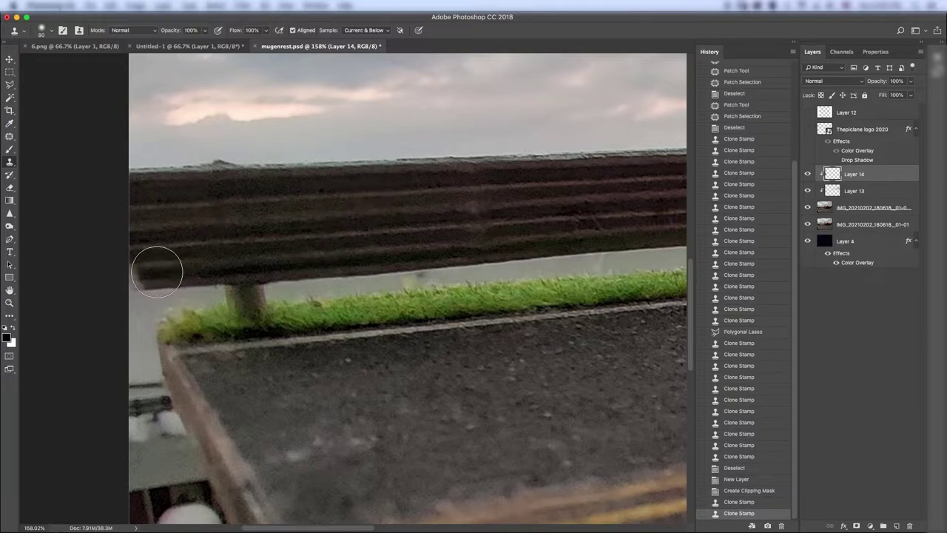
pyautogui.moveTo(159, 268); pyautogui.dragTo(148, 279)
pyautogui.moveTo(178, 337)
pyautogui.mouseDown()
pyautogui.moveTo(148, 349)
pyautogui.moveTo(137, 381)
pyautogui.mouseUp()
pyautogui.moveTo(222, 302); pyautogui.dragTo(172, 298)
pyautogui.click(172, 298)
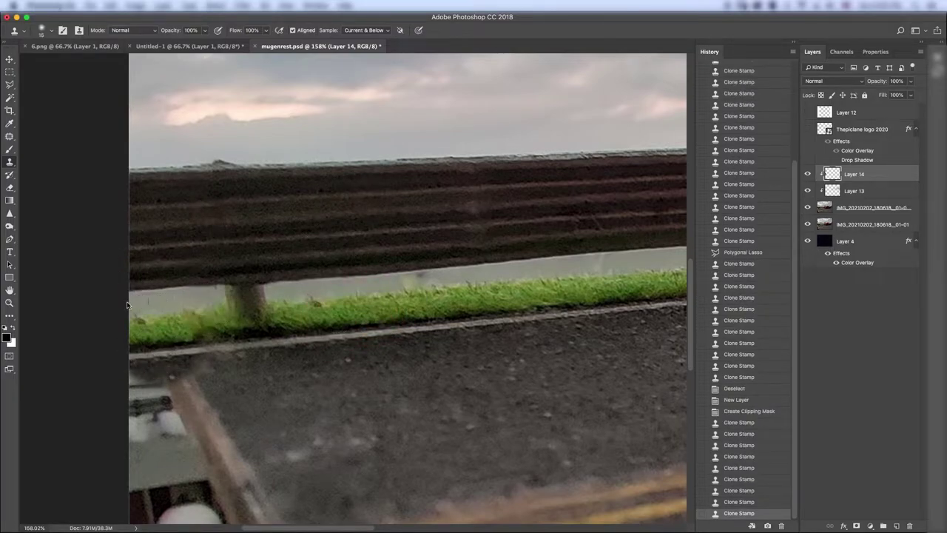
# Cover the lower-left curb and white object with road texture
pyautogui.scroll(-5, 400, 253)
pyautogui.moveTo(318, 255)
pyautogui.mouseDown()
pyautogui.moveTo(300, 270)
pyautogui.moveTo(303, 326)
pyautogui.mouseUp()
pyautogui.moveTo(303, 288)
pyautogui.mouseDown()
pyautogui.moveTo(307, 337)
pyautogui.moveTo(341, 348)
pyautogui.mouseUp()
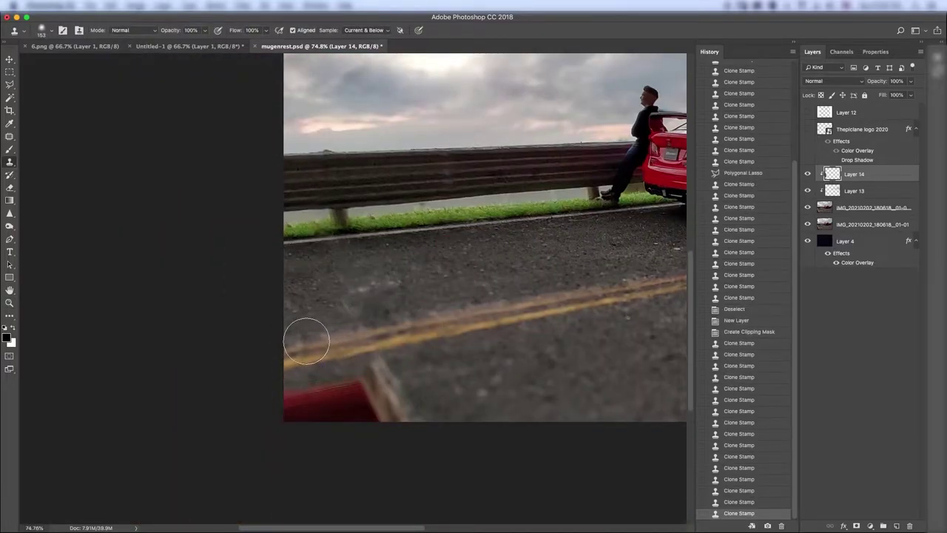
pyautogui.scroll(-5, 363, 254)
pyautogui.press('z')
pyautogui.scroll(-3, 381, 225)
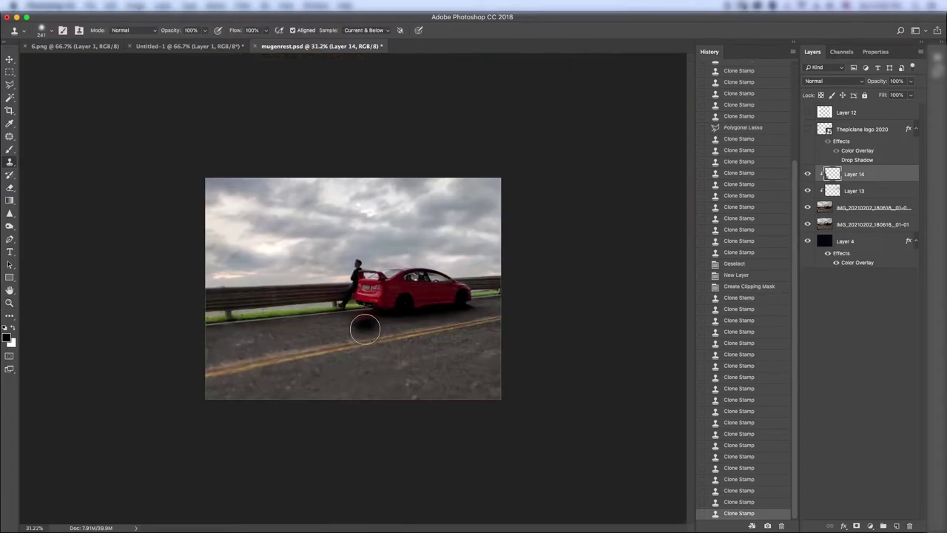
pyautogui.scroll(2, 406, 312)
pyautogui.press('s')
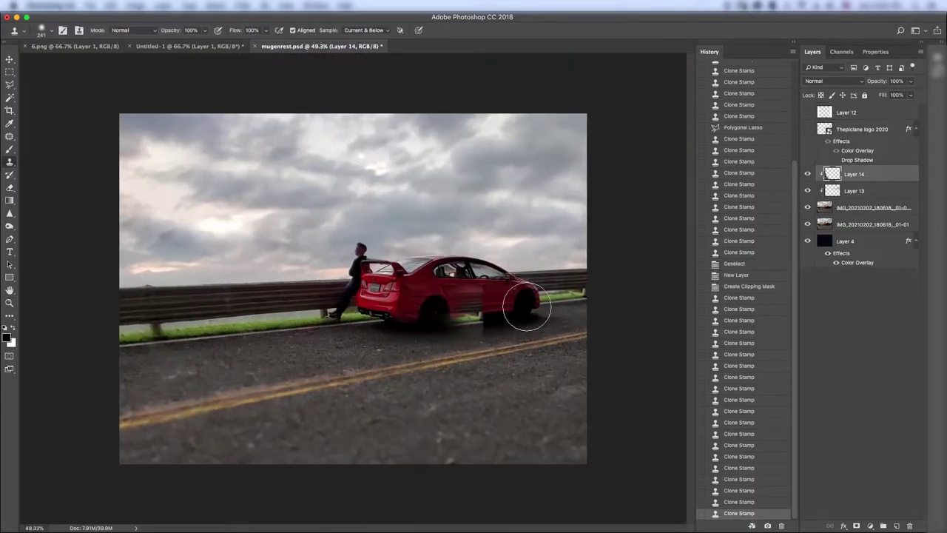
# Add a filmstock_50 Color Lookup layer at 60% opacity and bring up the Untitled-1 Honda photo
pyautogui.click(870, 525)
pyautogui.click(897, 428)
pyautogui.click(894, 96)
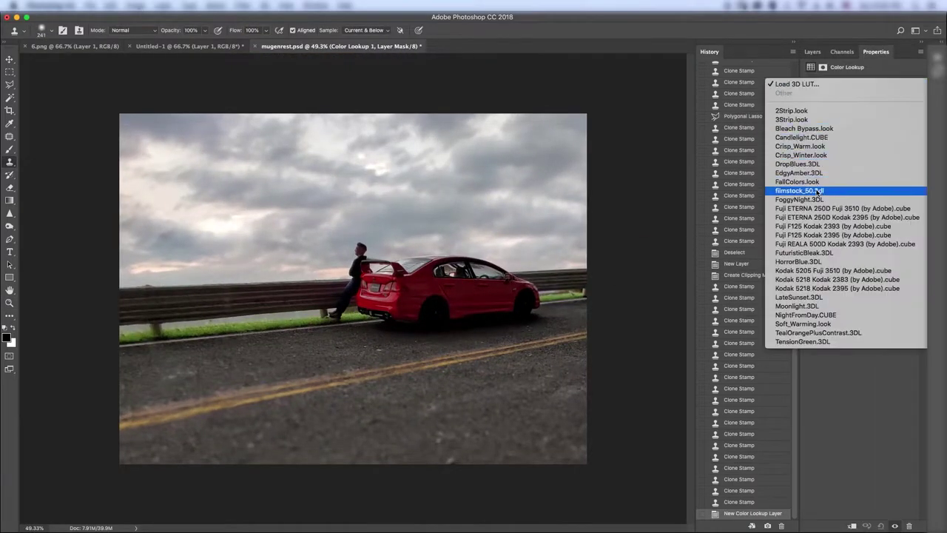
pyautogui.click(821, 157)
pyautogui.press('F7')
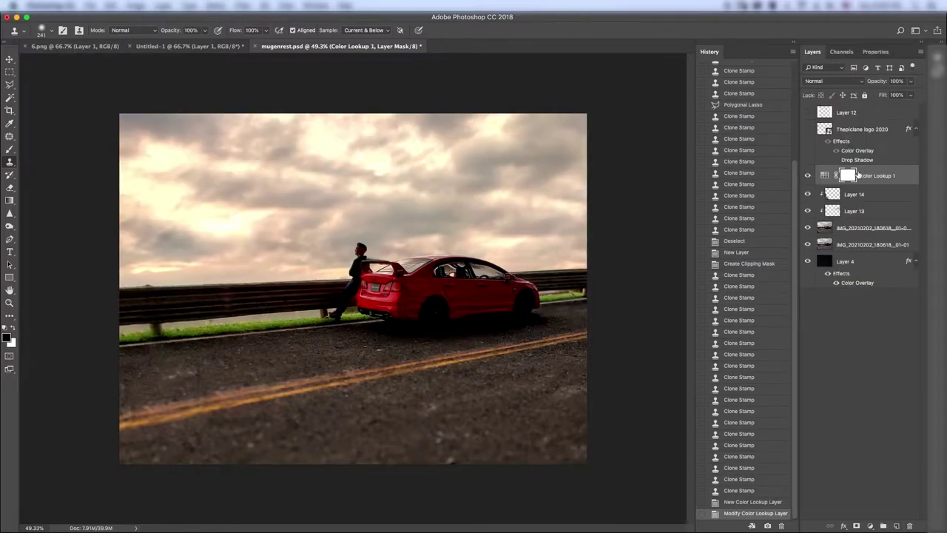
pyautogui.press('v')
pyautogui.press('6')
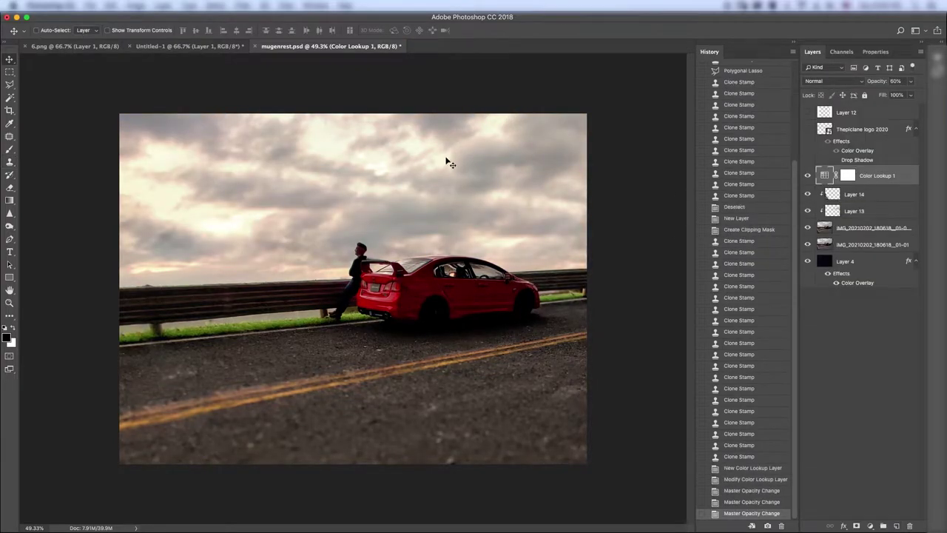
pyautogui.click(189, 47)
# Copy the tail light from Untitled-1 and paste it in place into mugenrest.psd
pyautogui.press('m')
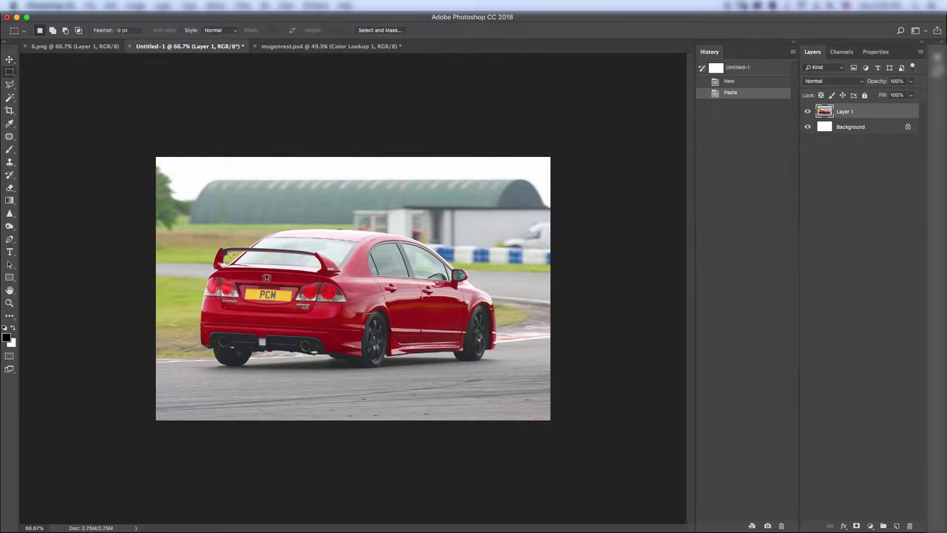
pyautogui.hotkey('ctrl', 'c')
pyautogui.hotkey('ctrl', 'Tab')
pyautogui.hotkey('ctrl', 'shift', 'v')
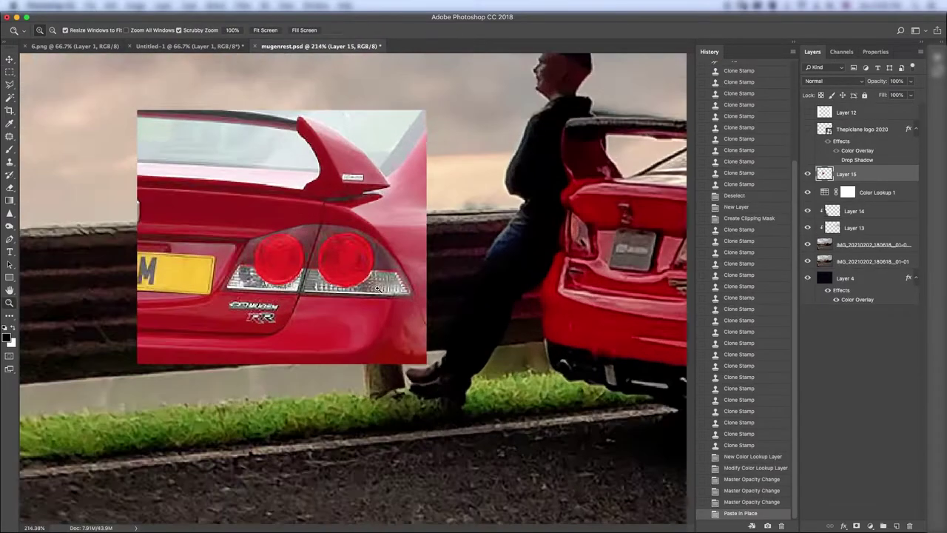
# Copy the round tail light onto its own layer with an elliptical selection, hiding the rectangular paste
pyautogui.moveTo(297, 254); pyautogui.dragTo(349, 285)
pyautogui.press('Up')
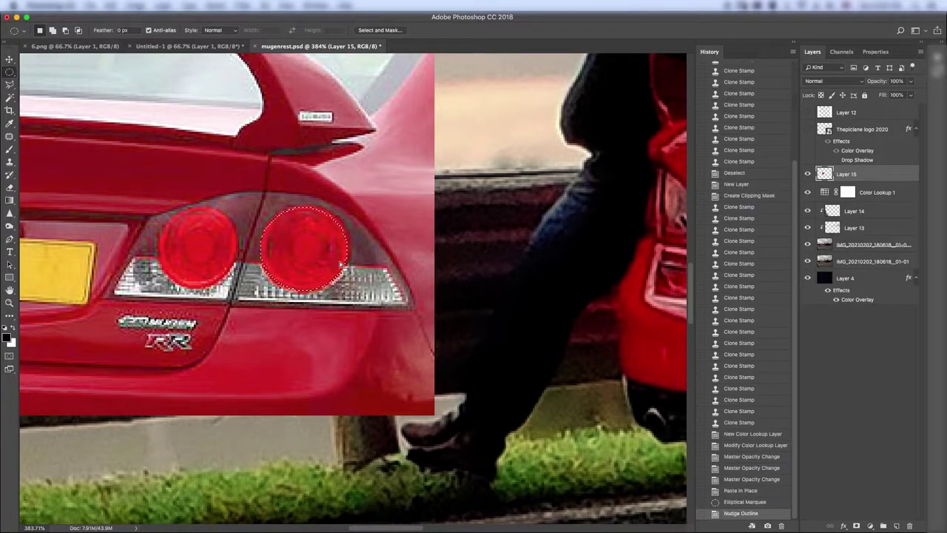
pyautogui.hotkey('ctrl', 'c')
pyautogui.hotkey('ctrl', 'shift', 'v')
pyautogui.click(807, 191)
pyautogui.hscroll(3, 238, 291)
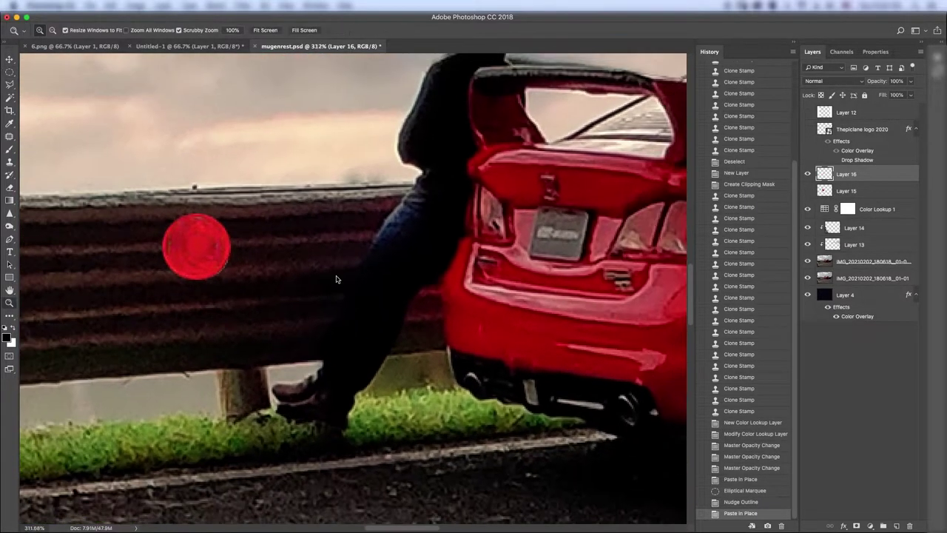
# Erase stray edges around the red circle
pyautogui.press('e')
pyautogui.scroll(5, 239, 291)
pyautogui.click(220, 291)
pyautogui.scroll(-5, 251, 279)
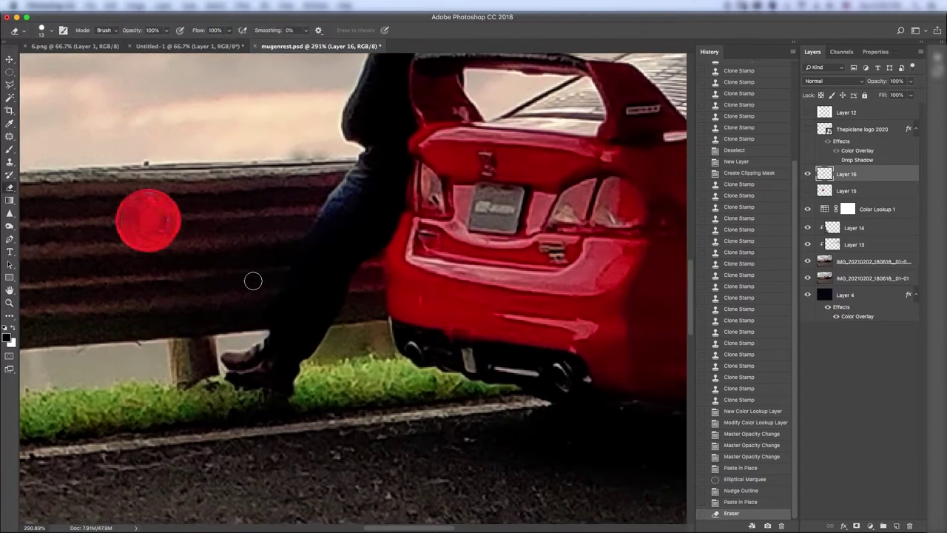
# Move the red circle onto the right tail light and squeeze it into a narrow oval
pyautogui.press('v')
pyautogui.moveTo(239, 216); pyautogui.dragTo(320, 213)
pyautogui.hotkey('ctrl', 't')
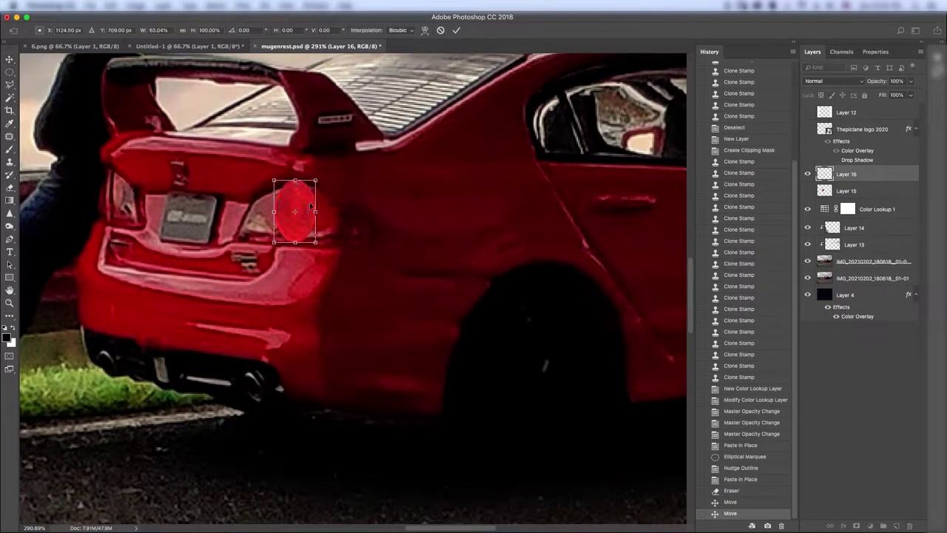
pyautogui.moveTo(338, 182); pyautogui.dragTo(328, 187)
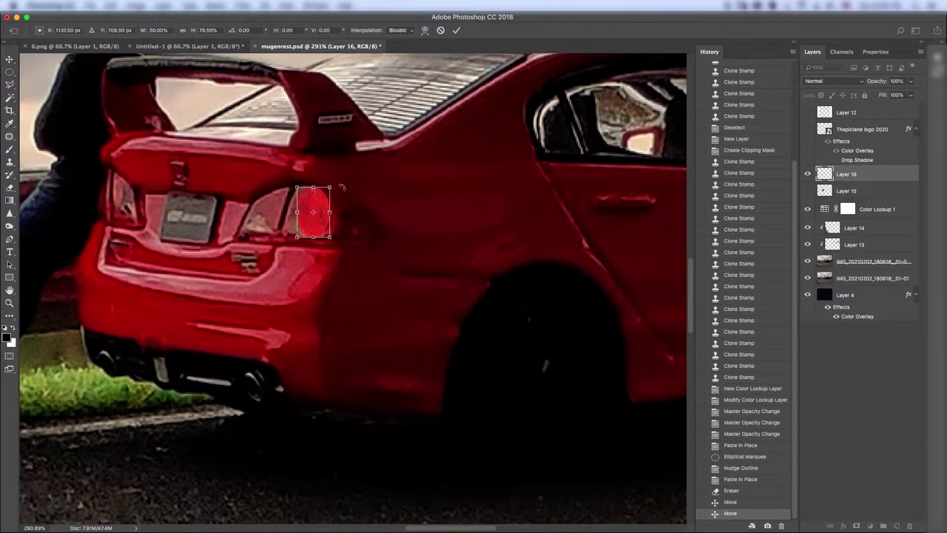
pyautogui.press('Return')
# Duplicate the oval and place the copy beside the first one
pyautogui.hotkey('ctrl', 'j')
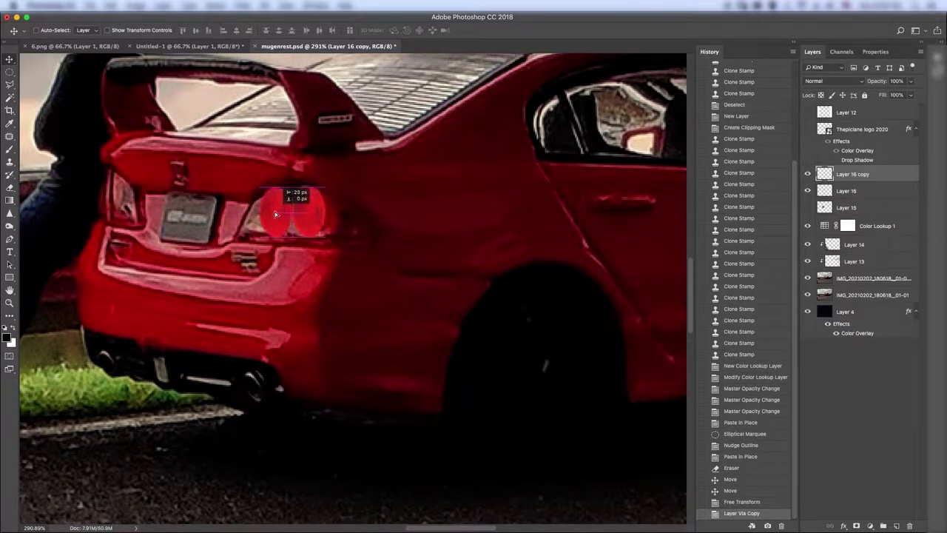
pyautogui.moveTo(275, 215); pyautogui.dragTo(275, 215)
pyautogui.press('Up')
pyautogui.hotkey('ctrl', 't')
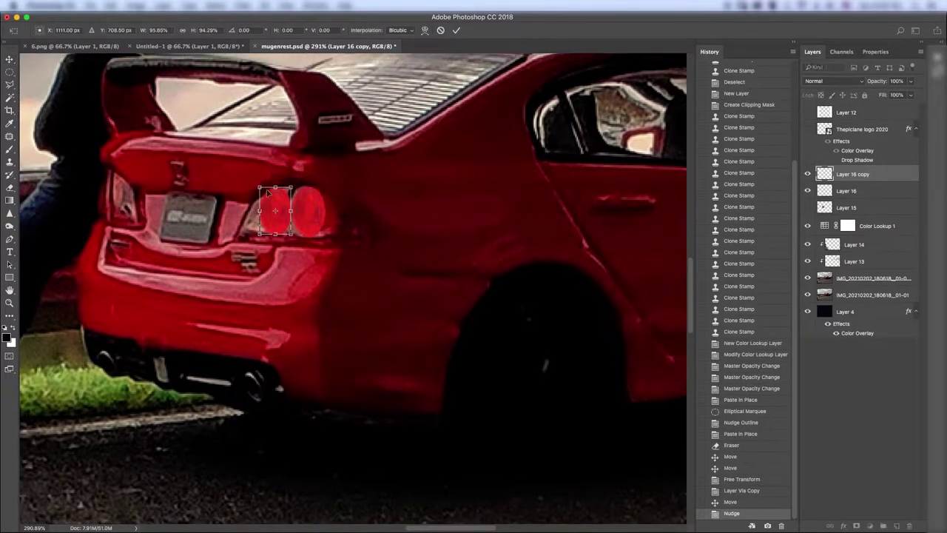
pyautogui.press('Return')
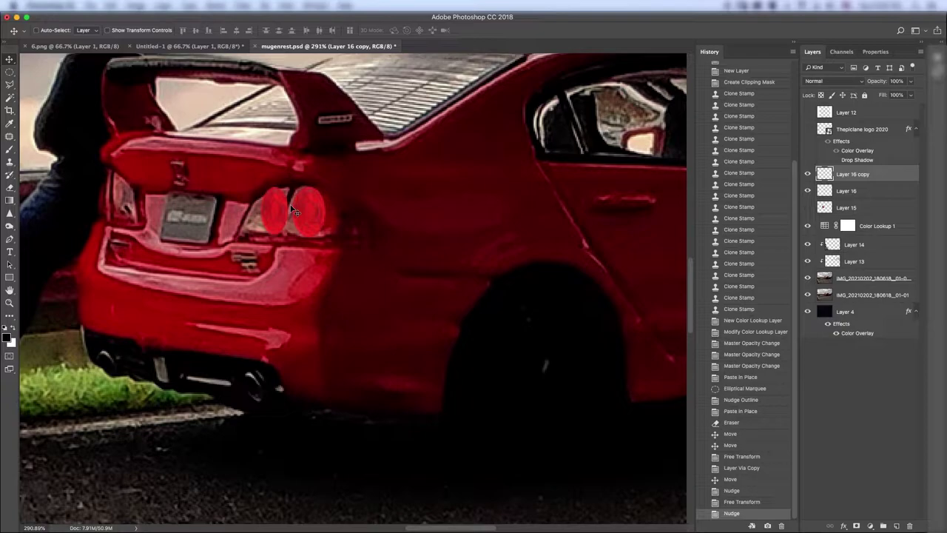
pyautogui.press('Right')
# Fit duplicated ovals over the left tail light, narrowing the last copy
pyautogui.hotkey('ctrl', 'j')
pyautogui.scroll(3, 149, 208)
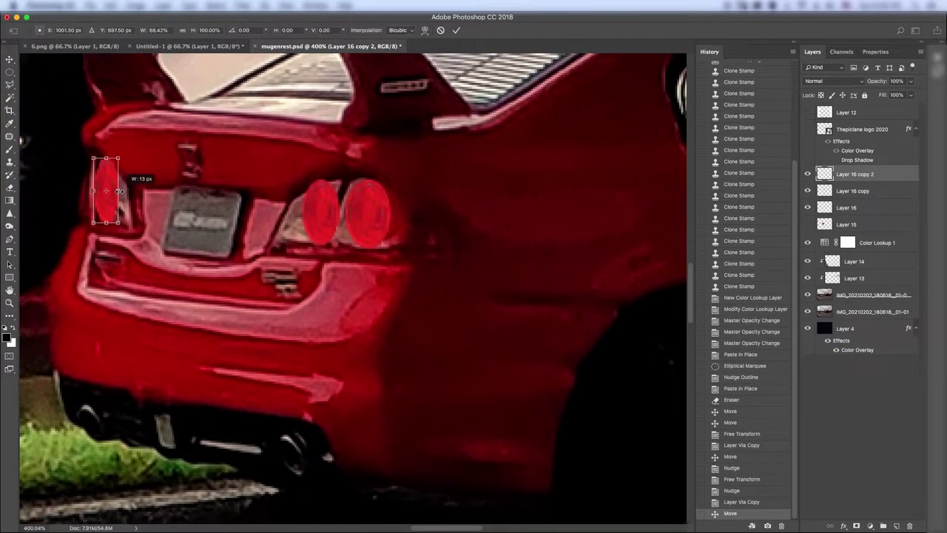
pyautogui.hotkey('ctrl', 't')
pyautogui.press('Return')
pyautogui.moveTo(320, 209); pyautogui.dragTo(95, 188)
pyautogui.hotkey('ctrl', 'j')
pyautogui.hotkey('ctrl', 't')
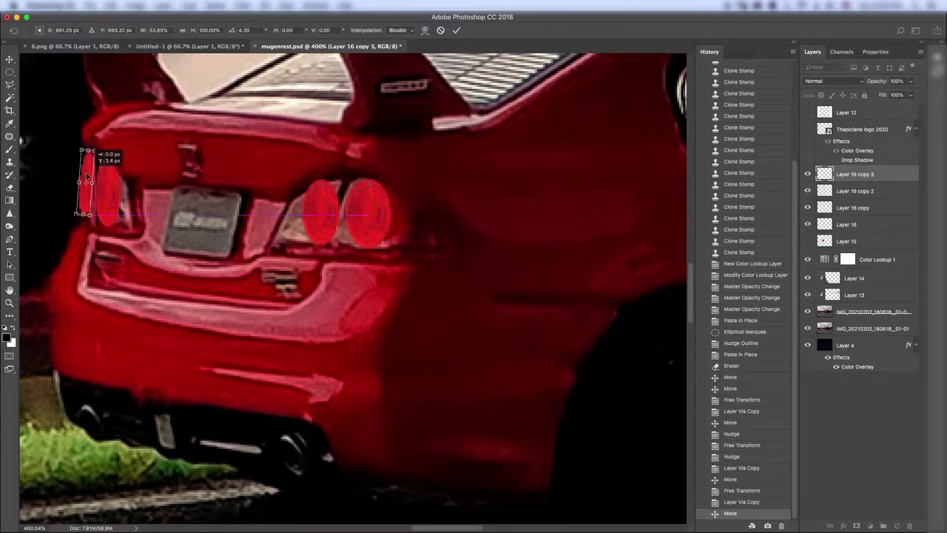
pyautogui.press('Return')
# Merge the tail-light oval layers into one and set it to Screen blending
pyautogui.hotkey('ctrl', '0')
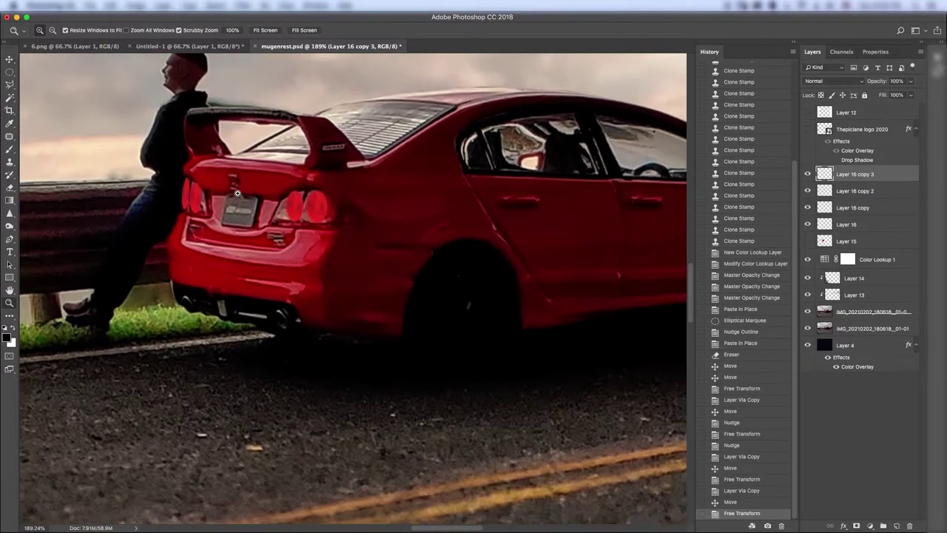
pyautogui.keyDown('shift'); pyautogui.click(850, 224); pyautogui.keyUp('shift')
pyautogui.rightClick(869, 222)
pyautogui.click(765, 392)
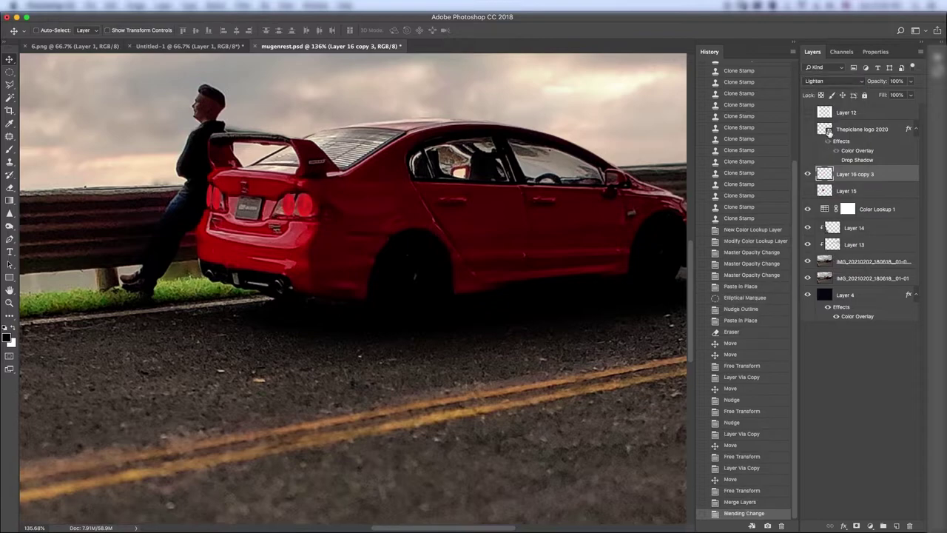
pyautogui.click(834, 81)
pyautogui.click(823, 84)
# Apply a 0.4 Gaussian Blur to the lights and add a layer mask
pyautogui.click(243, 5)
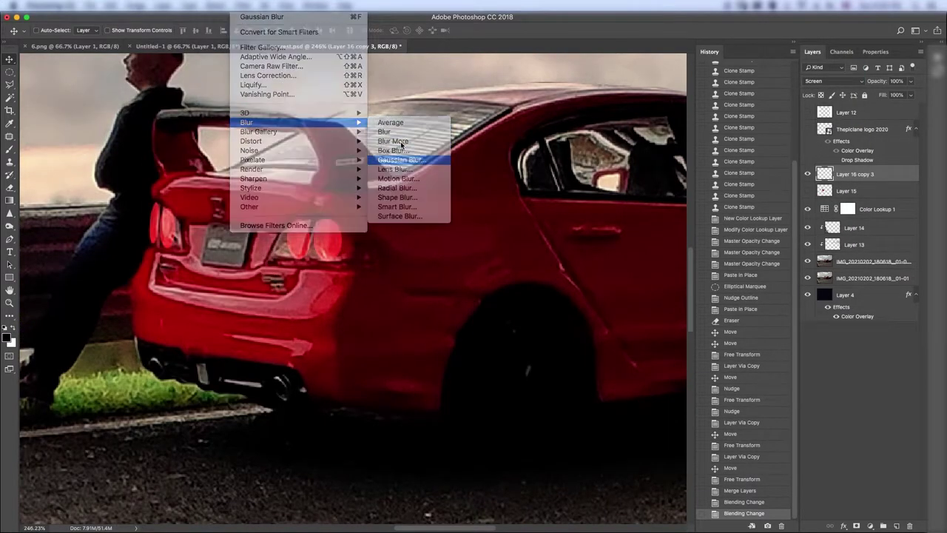
pyautogui.click(399, 160)
pyautogui.click(863, 102)
pyautogui.click(856, 525)
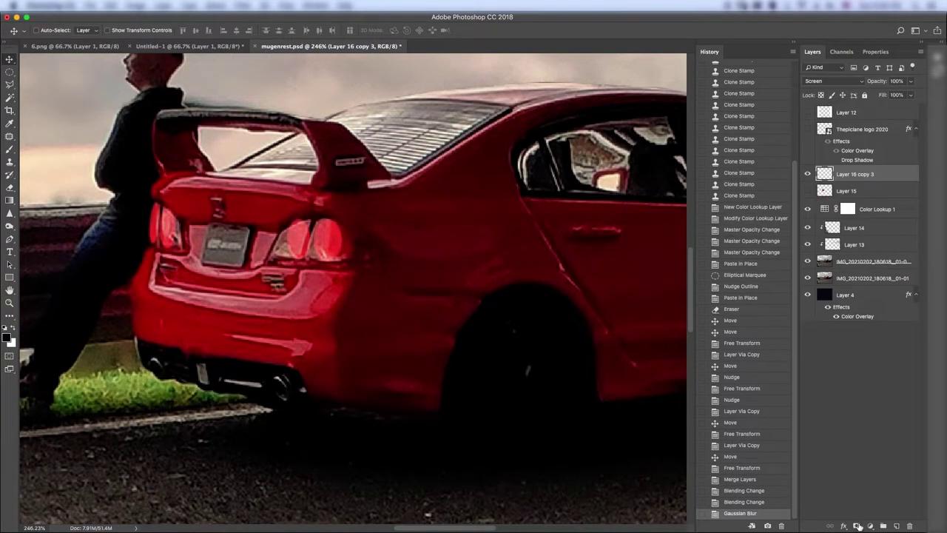
# Paint the mask with a small brush to hide the gap between the right lights and the left light's edges
pyautogui.scroll(5, 319, 215)
pyautogui.press('b')
pyautogui.press('[')
pyautogui.press('[')
pyautogui.press('[')
pyautogui.moveTo(289, 211)
pyautogui.mouseDown()
pyautogui.moveTo(262, 303)
pyautogui.moveTo(244, 190)
pyautogui.moveTo(256, 207)
pyautogui.mouseUp()
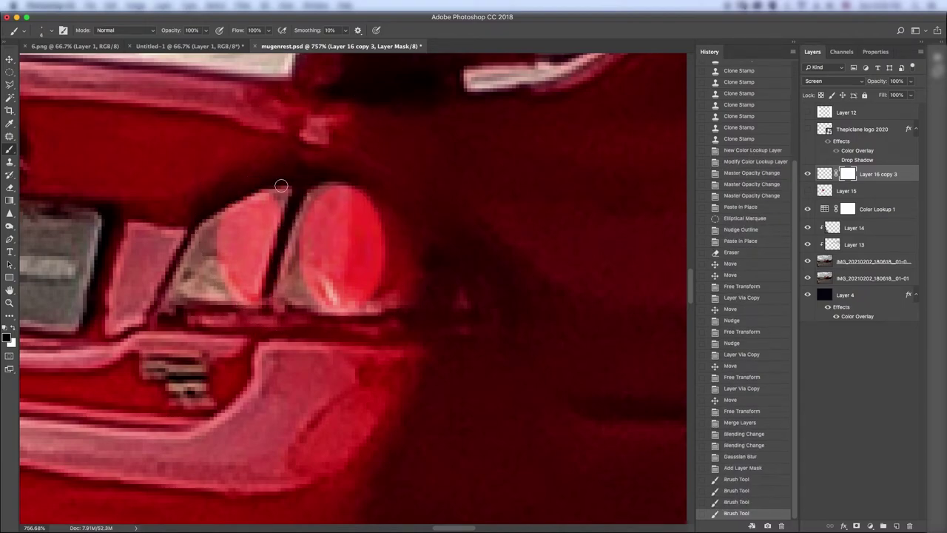
pyautogui.hscroll(-10, 281, 186)
pyautogui.moveTo(460, 164)
pyautogui.mouseDown()
pyautogui.moveTo(469, 222)
pyautogui.moveTo(456, 215)
pyautogui.moveTo(450, 268)
pyautogui.mouseUp()
pyautogui.moveTo(449, 144); pyautogui.dragTo(447, 155)
pyautogui.hotkey('ctrl', '0')
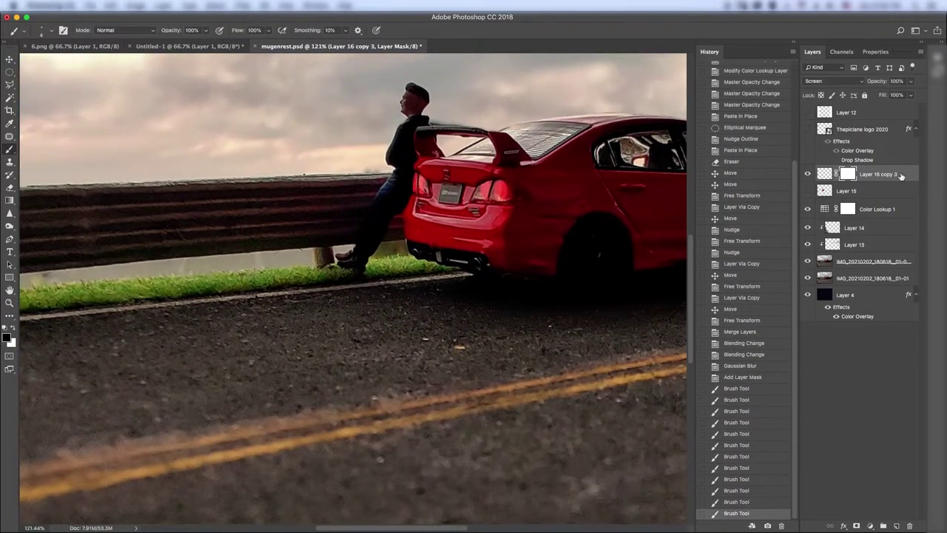
# Give Layer 16 copy 3 a red Outer Glow of about 40 px on the tail lights
pyautogui.doubleClick(901, 175)
pyautogui.click(589, 246)
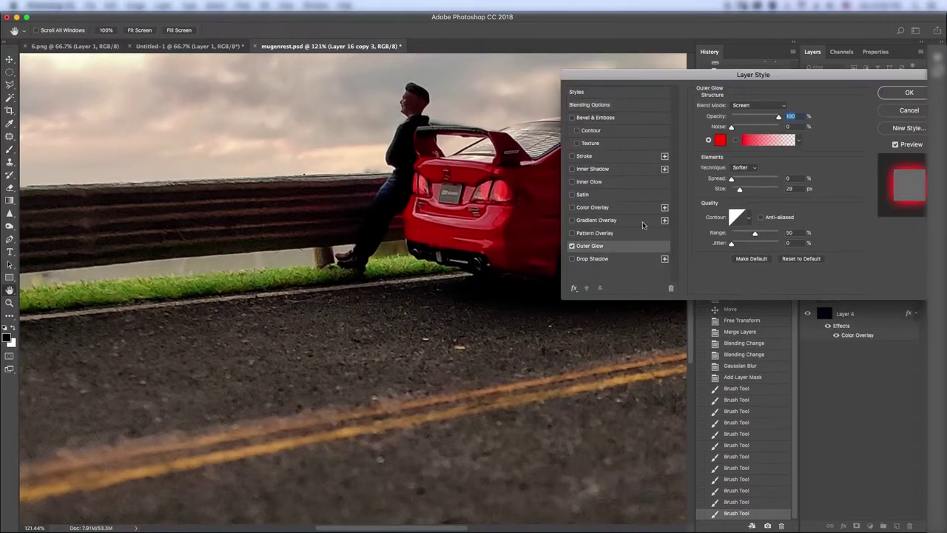
pyautogui.moveTo(737, 189); pyautogui.dragTo(737, 191)
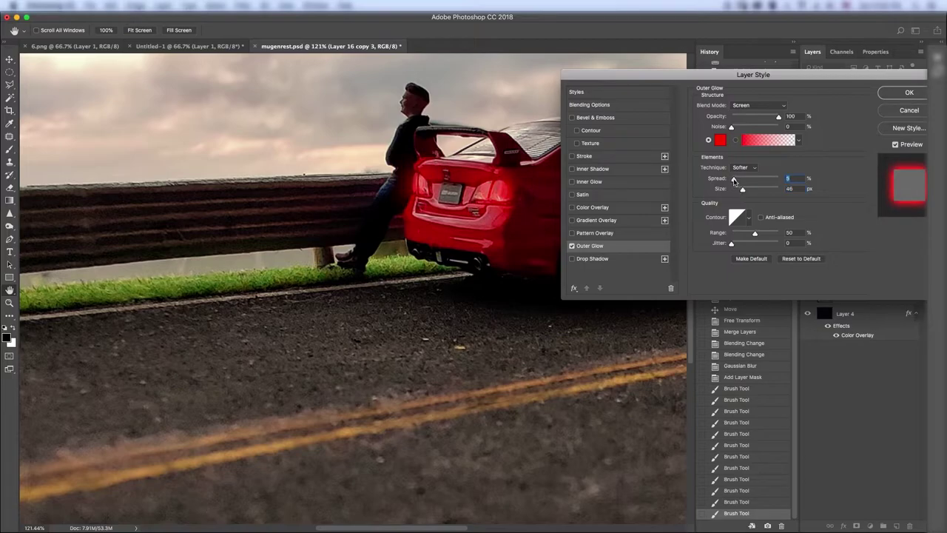
pyautogui.click(909, 92)
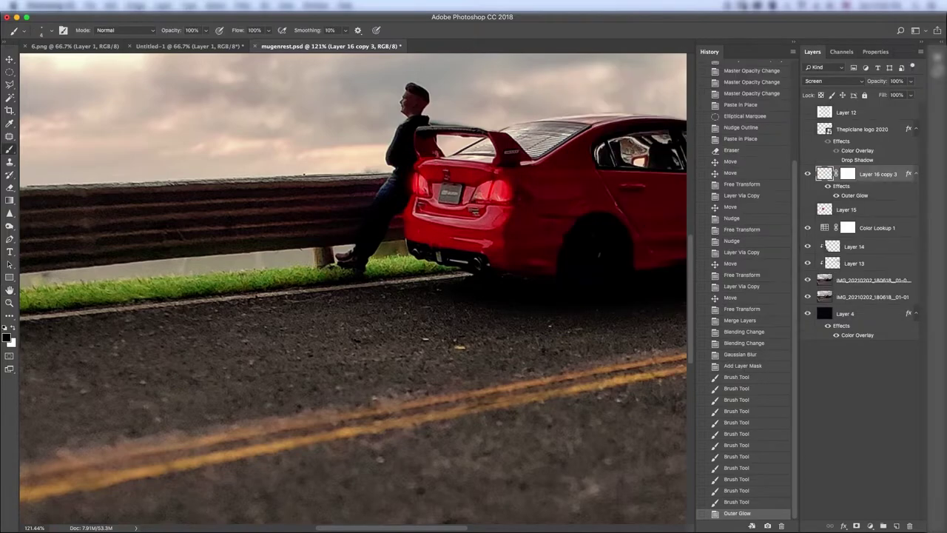
# Zoom in on the rear bumper, adding a new empty layer and then undoing it
pyautogui.press('z')
pyautogui.click(413, 267)
pyautogui.moveTo(414, 268); pyautogui.dragTo(385, 267)
pyautogui.press('b')
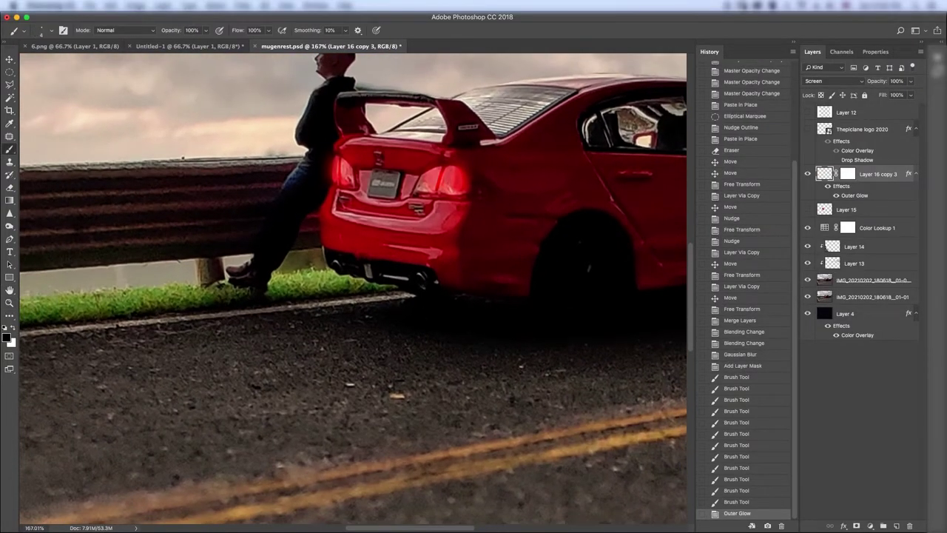
pyautogui.hotkey('ctrl', 'shift', 'alt', 'n')
pyautogui.hotkey('ctrl', 'z')
pyautogui.scroll(3, 364, 276)
# Test a reflector brush stroke under the bumper, then undo it
pyautogui.scroll(3, 364, 276)
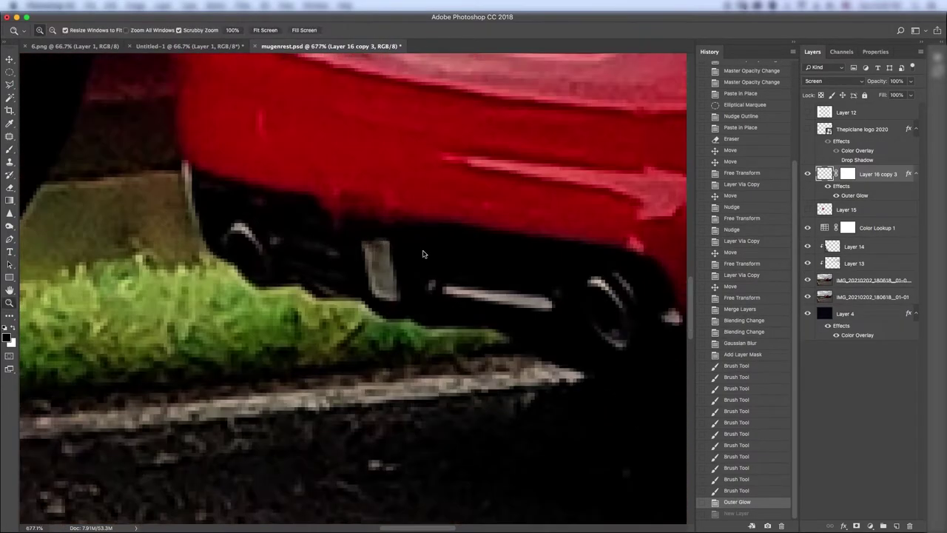
pyautogui.click(381, 254)
pyautogui.hotkey('ctrl', 'z')
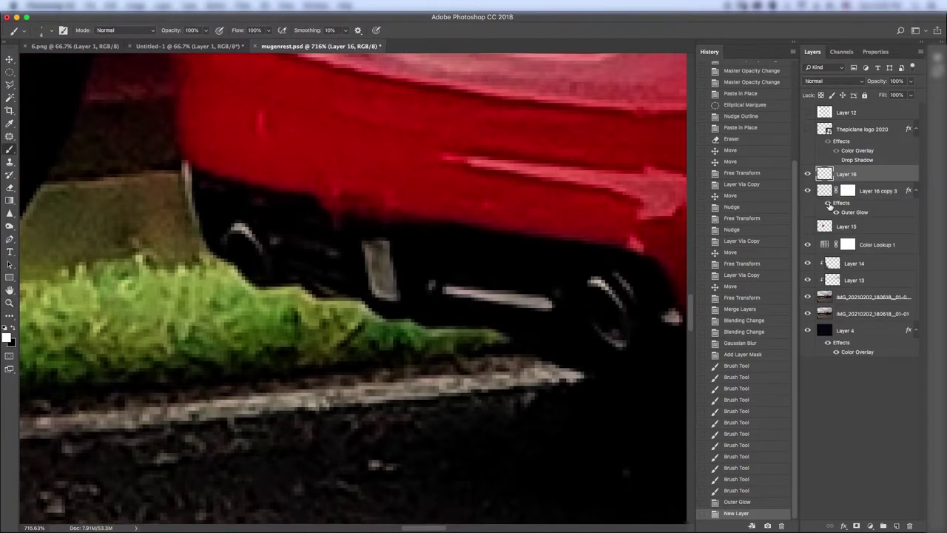
pyautogui.rightClick(876, 174)
pyautogui.press('Escape')
# On a new layer with Outer Glow, paint a white reflector spot under the bumper
pyautogui.hotkey('ctrl', 'shift', 'alt', 'n')
pyautogui.doubleClick(876, 175)
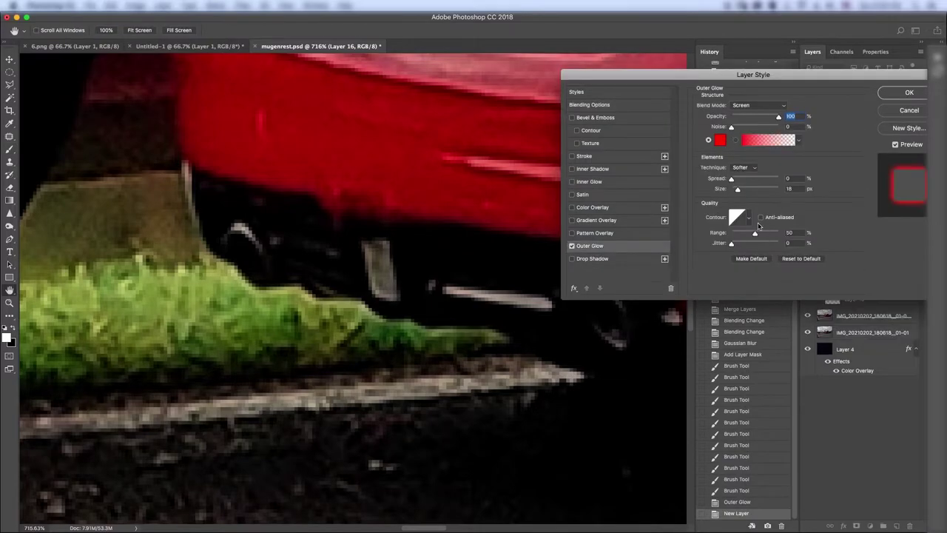
pyautogui.click(892, 93)
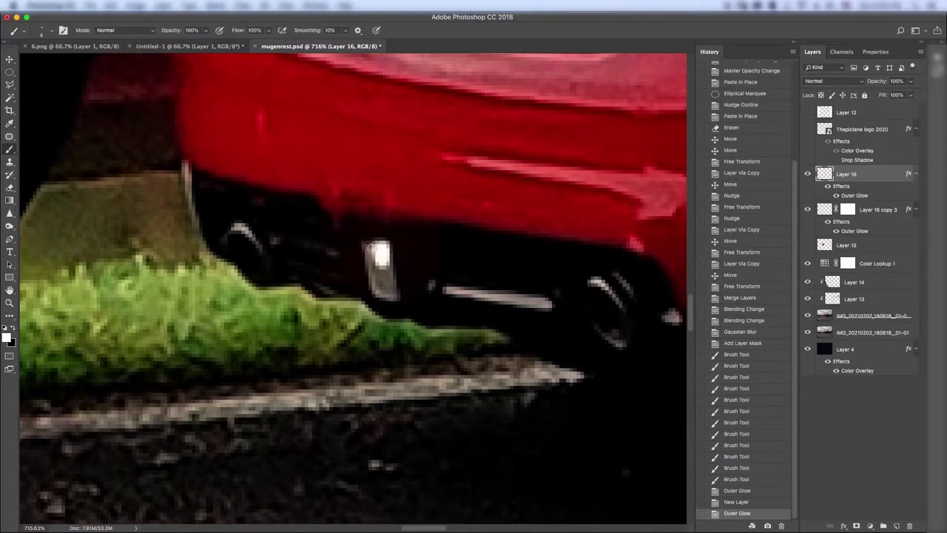
pyautogui.moveTo(370, 251)
pyautogui.mouseDown()
pyautogui.moveTo(385, 288)
pyautogui.moveTo(381, 281)
pyautogui.mouseUp()
# Shrink the reflector's Outer Glow size to about 6 px
pyautogui.doubleClick(854, 195)
pyautogui.moveTo(738, 189); pyautogui.dragTo(737, 190)
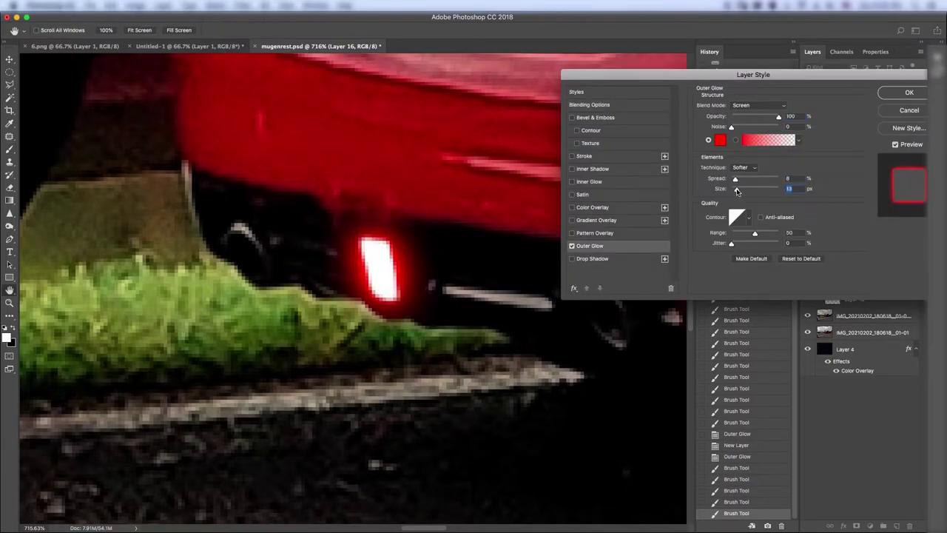
pyautogui.click(895, 100)
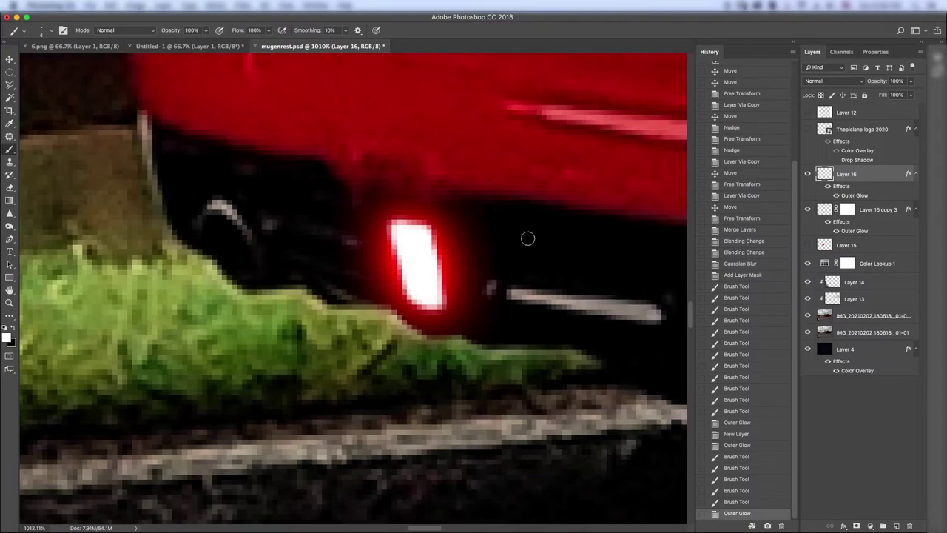
# Add a layer mask to the reflector layer and paint on it to soften the light
pyautogui.click(856, 526)
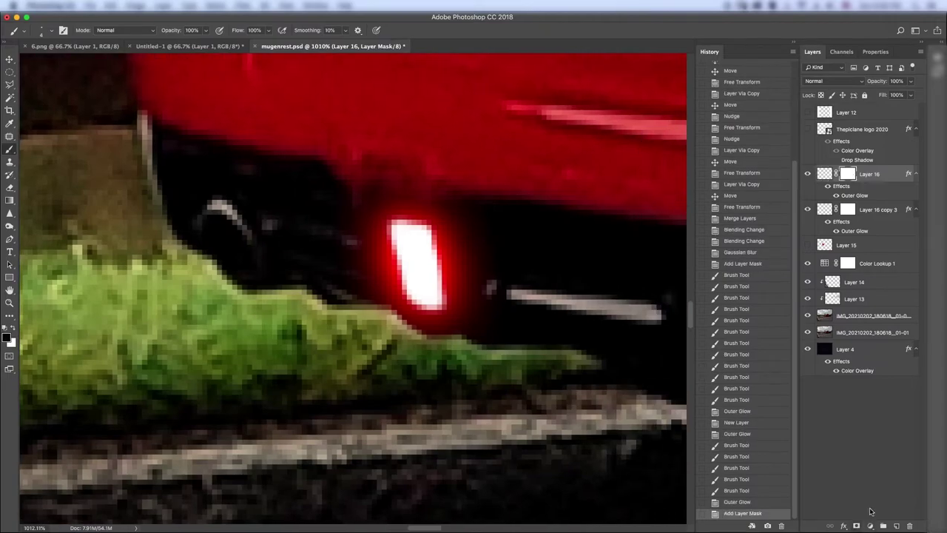
pyautogui.moveTo(365, 297); pyautogui.dragTo(370, 211)
pyautogui.press('z')
pyautogui.scroll(-15, 444, 244)
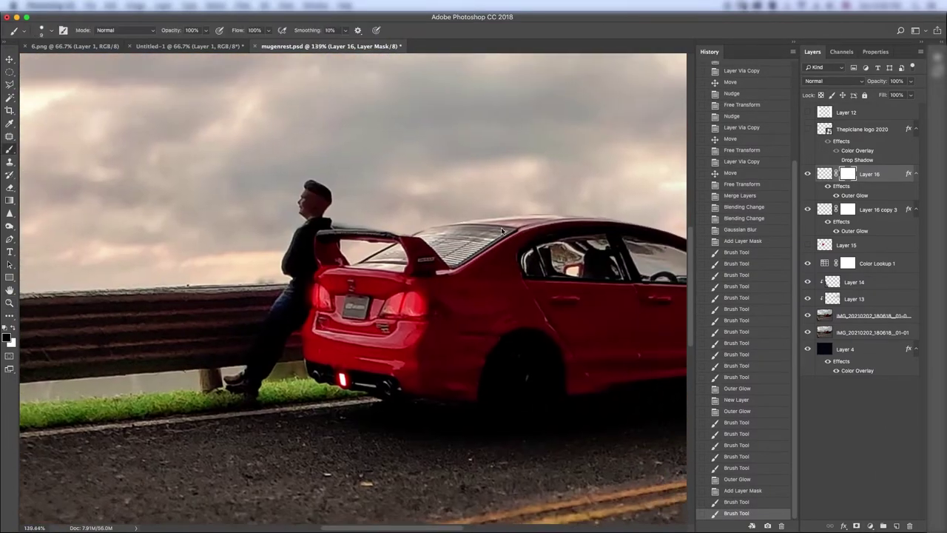
pyautogui.scroll(3, 444, 244)
pyautogui.press('b')
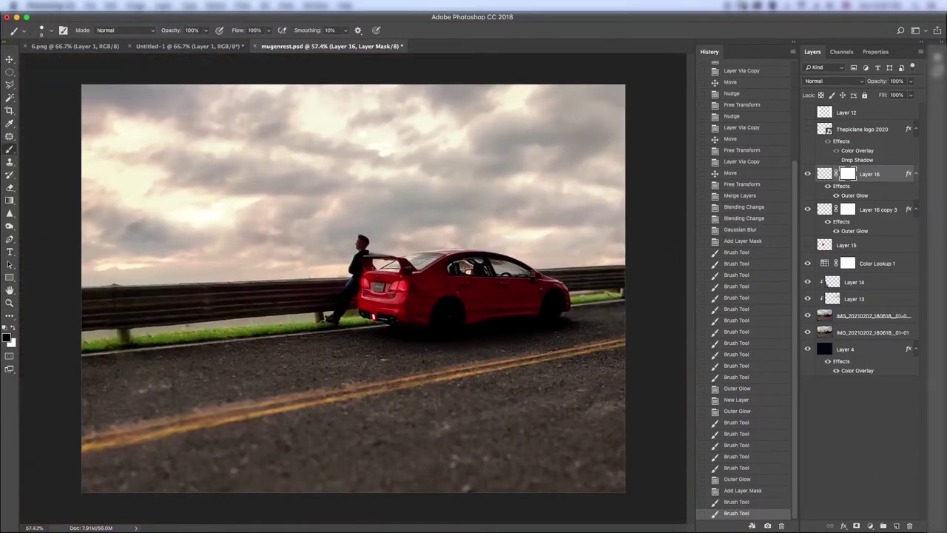
pyautogui.scroll(5, 406, 274)
# Compare the tail-light glow on and off, then widen Layer 16 copy 3's Outer Glow to about 35 px
pyautogui.click(828, 222)
pyautogui.click(828, 222)
pyautogui.click(828, 222)
pyautogui.click(828, 221)
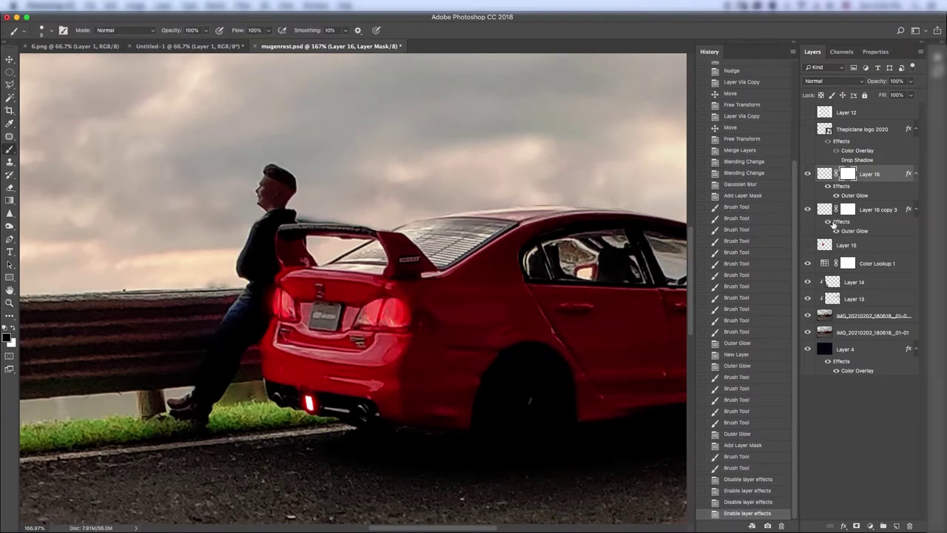
pyautogui.doubleClick(876, 208)
pyautogui.doubleClick(866, 230)
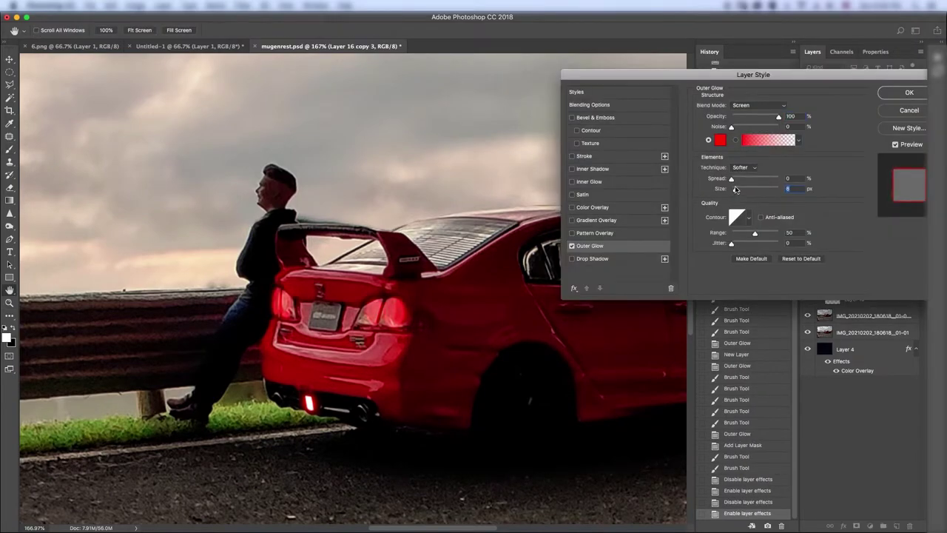
pyautogui.moveTo(736, 190); pyautogui.dragTo(742, 188)
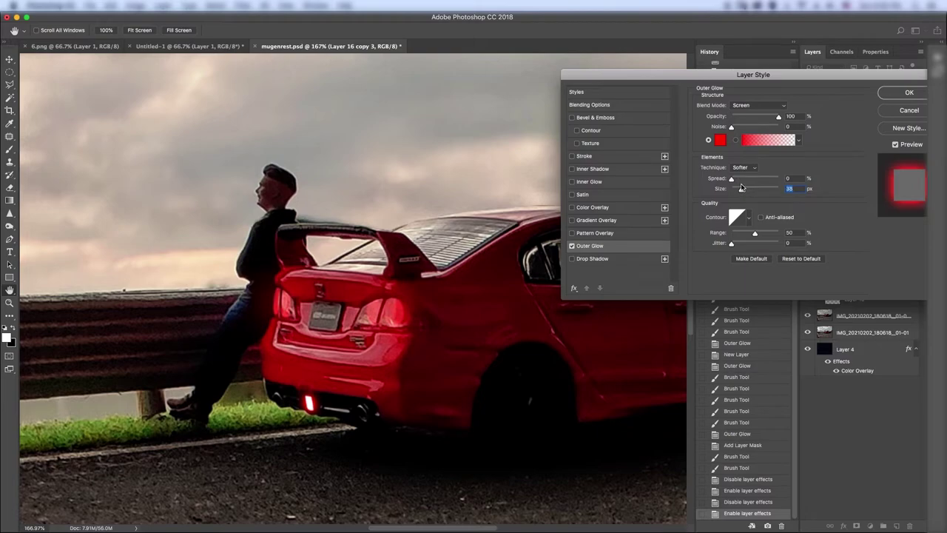
pyautogui.press('Return')
pyautogui.hotkey('ctrl', '-')
pyautogui.hotkey('ctrl', '-')
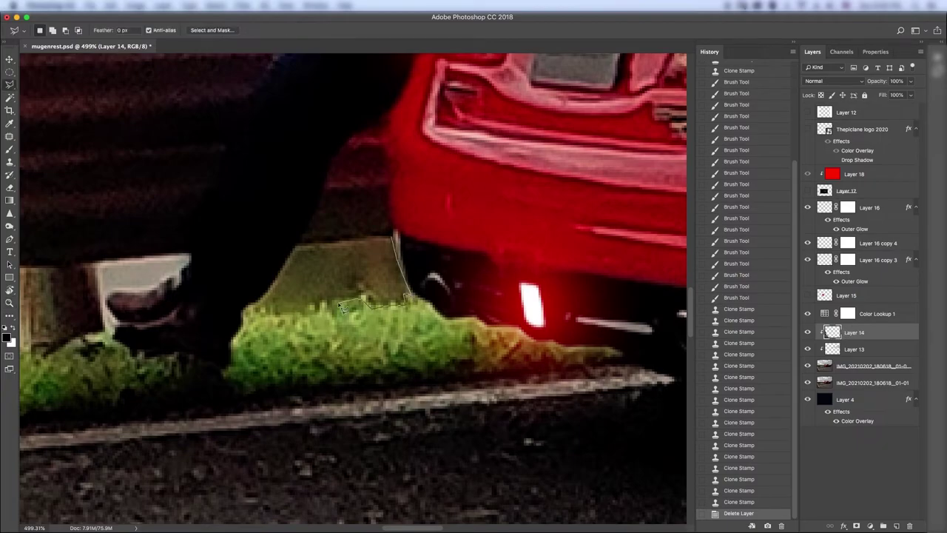
# Select the grass strip along the guardrail with the Polygonal Lasso
pyautogui.click(385, 241)
pyautogui.hotkey('ctrl', '0')
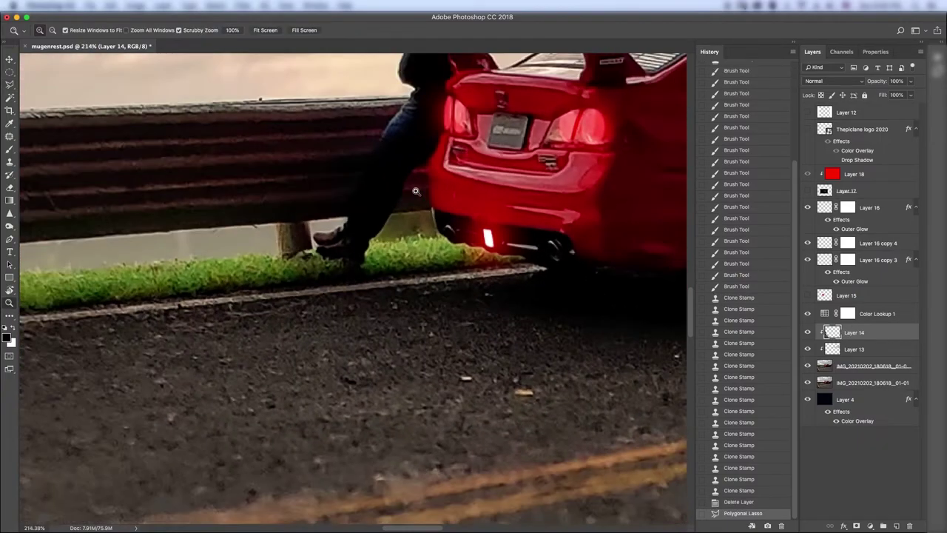
pyautogui.scroll(5, 444, 215)
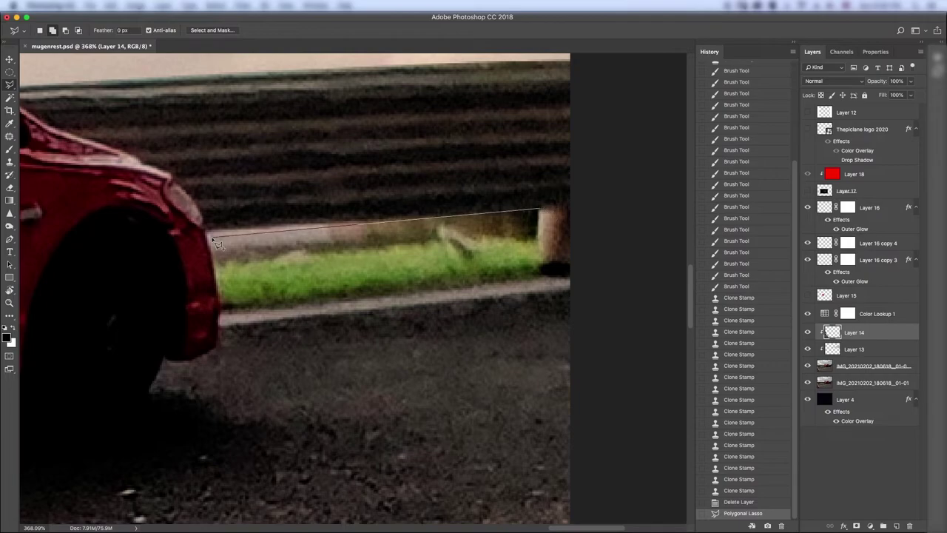
pyautogui.doubleClick(542, 246)
pyautogui.hotkey('ctrl', '0')
pyautogui.press('s')
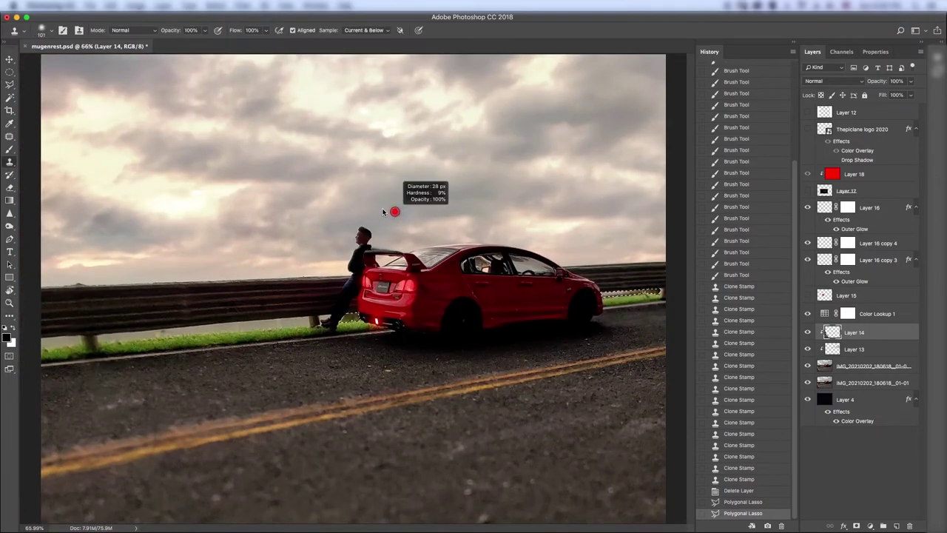
pyautogui.scroll(5, 343, 341)
# Clone grass over the gap near the figure's feet and smudge the grass edge
pyautogui.moveTo(333, 285); pyautogui.dragTo(358, 266)
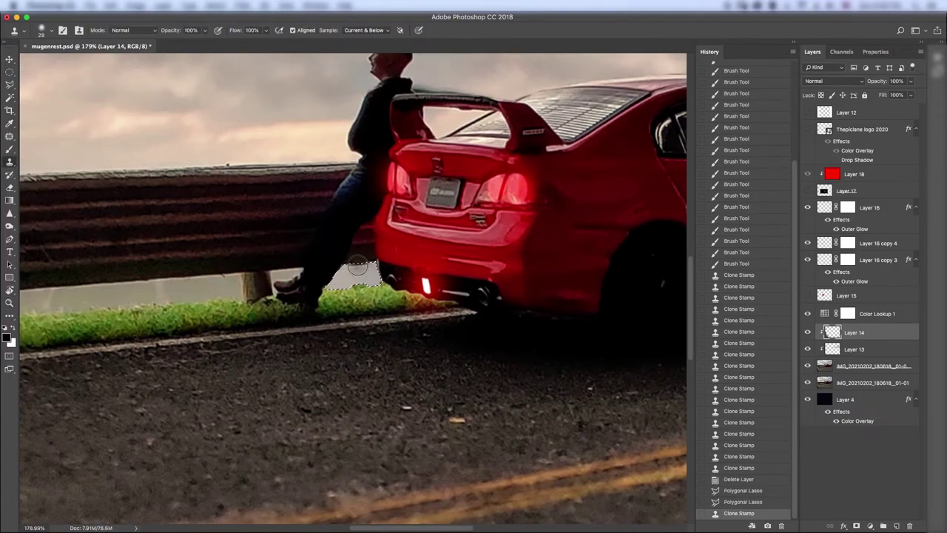
pyautogui.click(334, 276)
pyautogui.hotkey('ctrl', '0')
pyautogui.scroll(2, 147, 142)
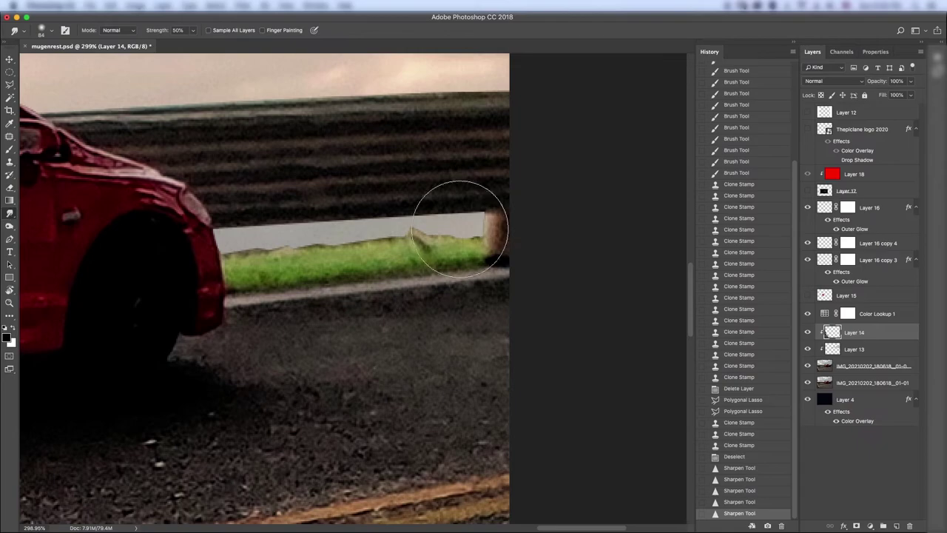
pyautogui.moveTo(480, 236); pyautogui.dragTo(226, 253)
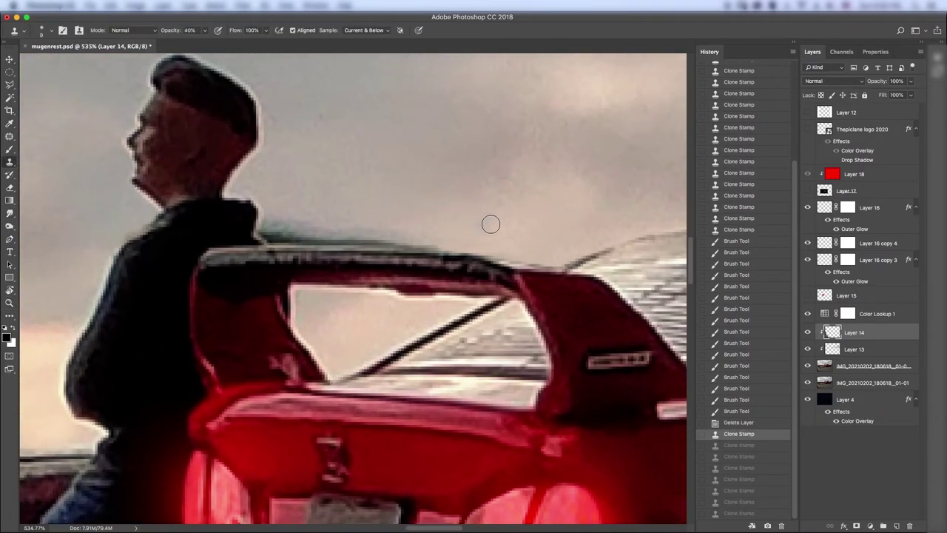
# Sample nearby sky with an enlarged Clone Stamp brush and paint over the spoiler's dark fringe
pyautogui.click(422, 238)
pyautogui.press(']')
pyautogui.press(']')
pyautogui.press(']')
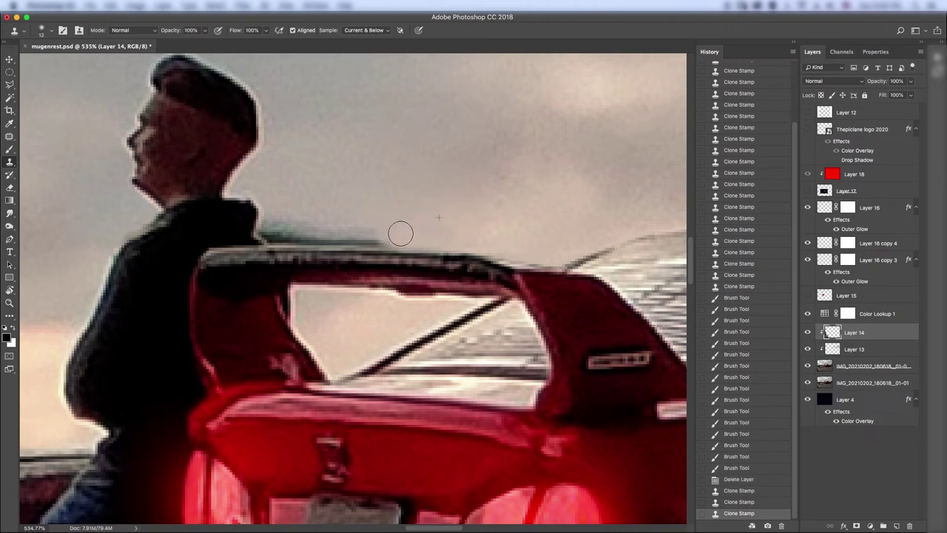
pyautogui.moveTo(279, 236); pyautogui.dragTo(374, 244)
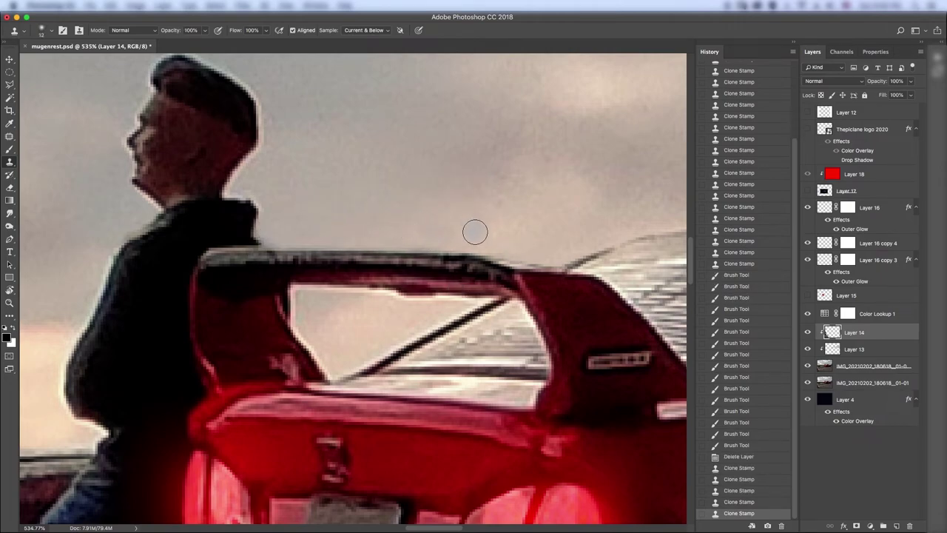